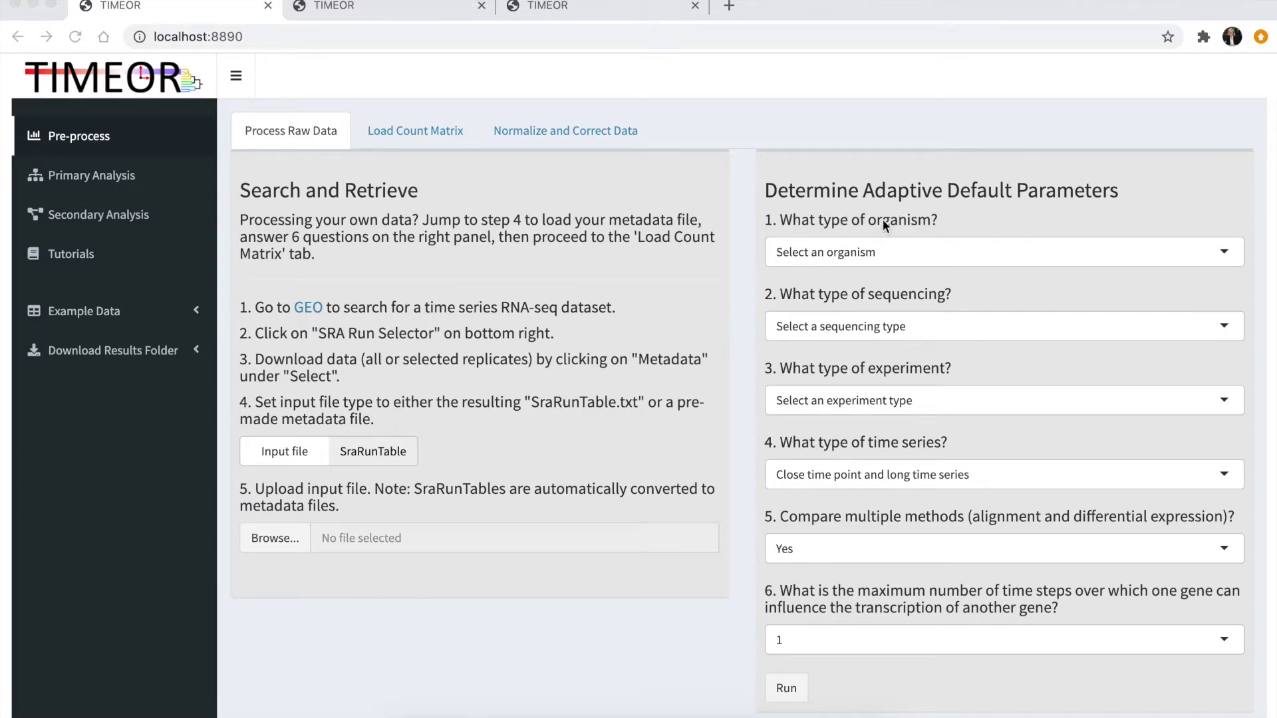
Step: Examine the answer choices for the organism, sequencing and experiment type questions
click(873, 247)
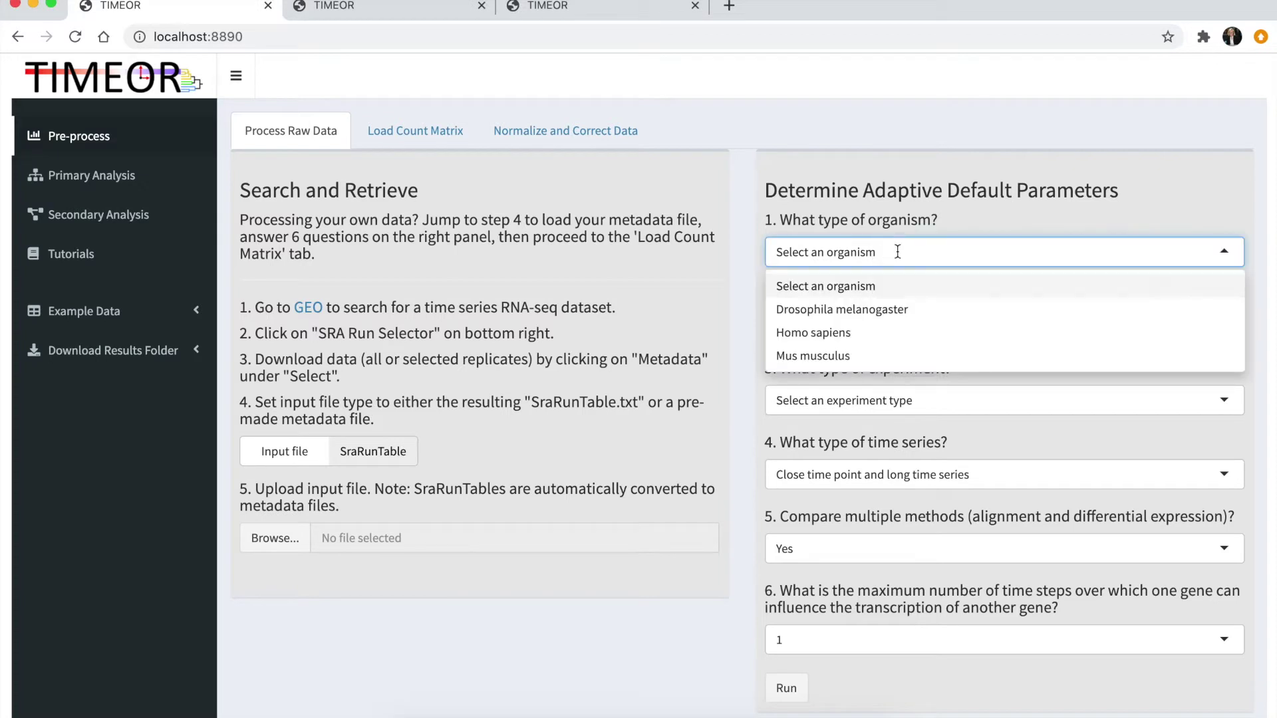
click(737, 270)
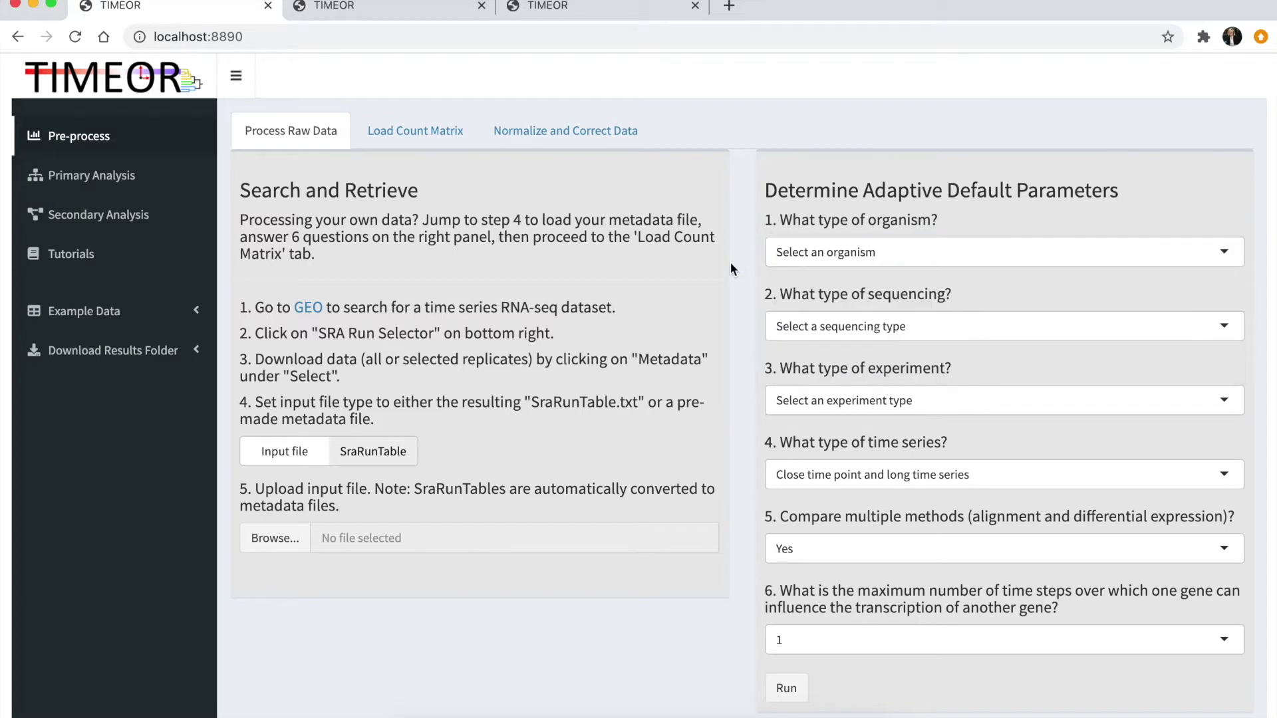
click(777, 324)
click(726, 344)
click(776, 404)
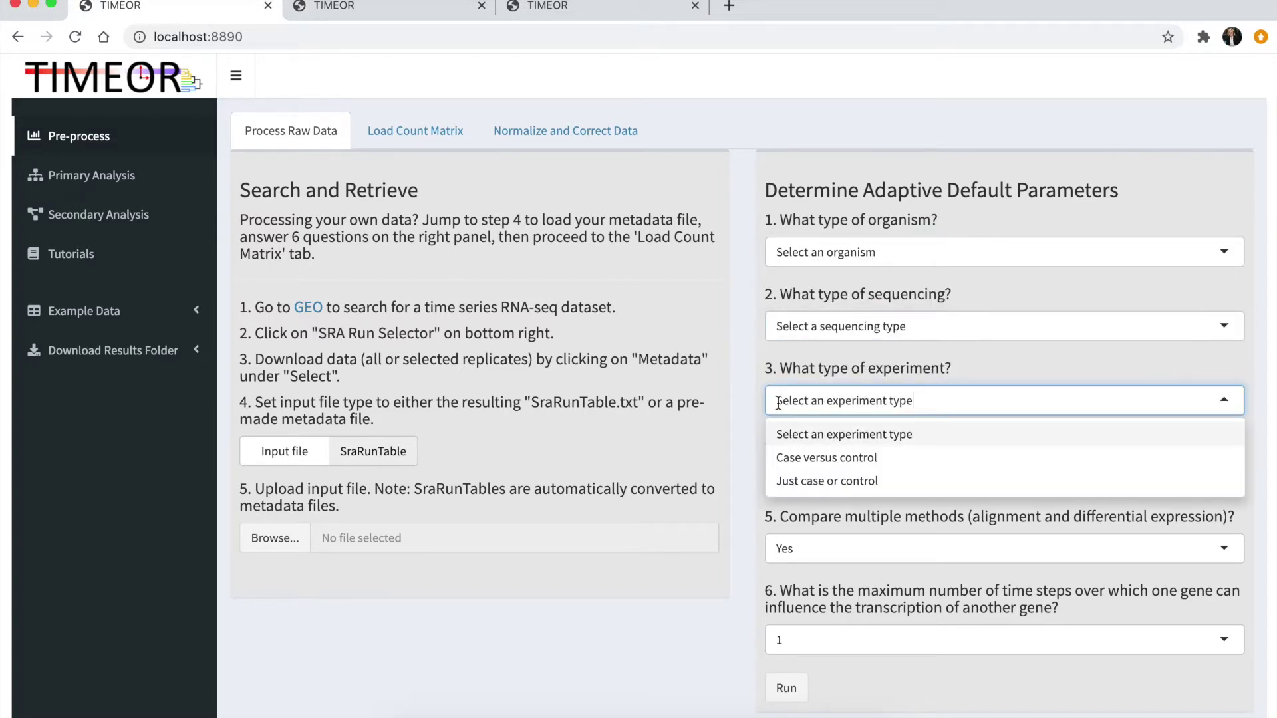
click(725, 410)
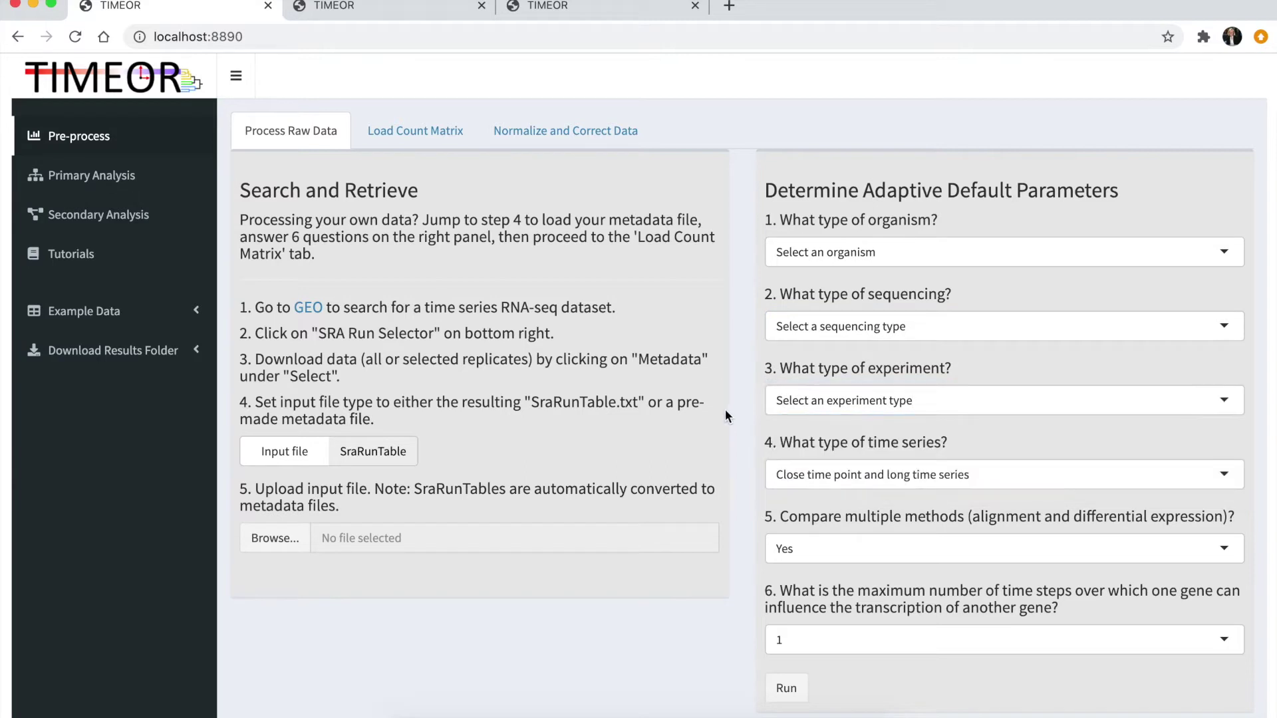
Step: Examine the answer choices for time series type, multiple-method comparison and maximum number of time steps
click(775, 485)
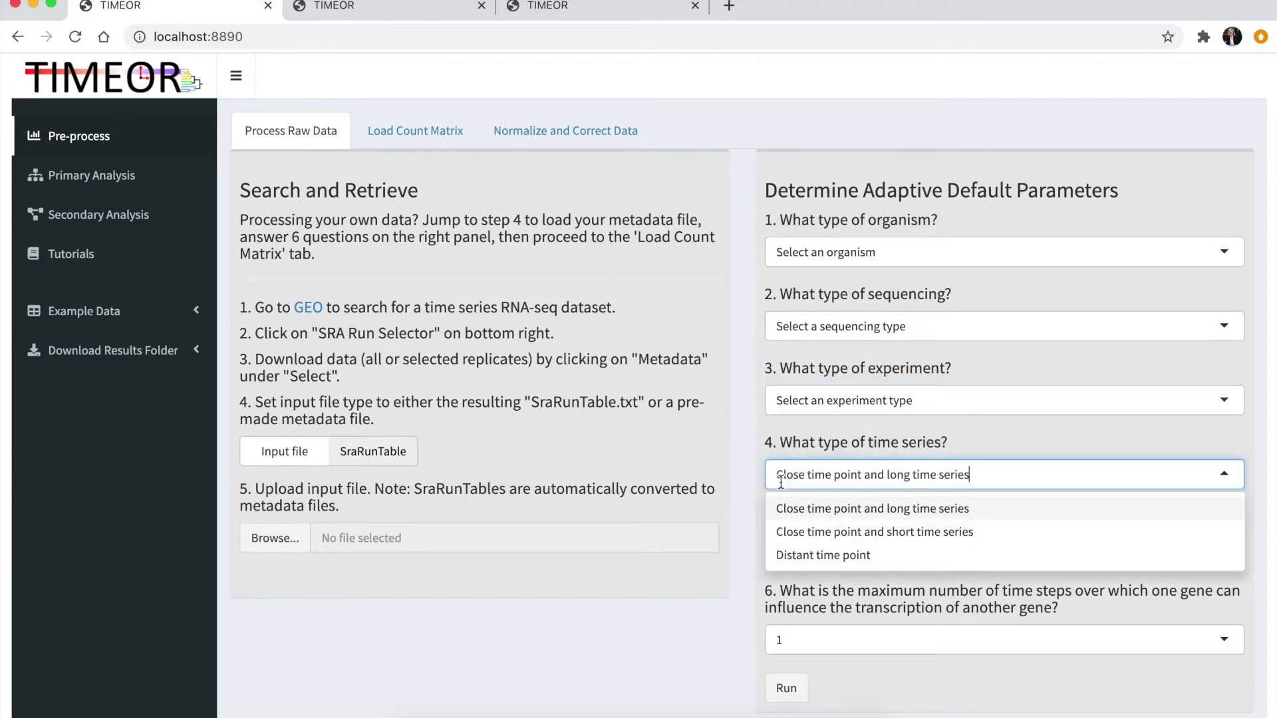
click(706, 482)
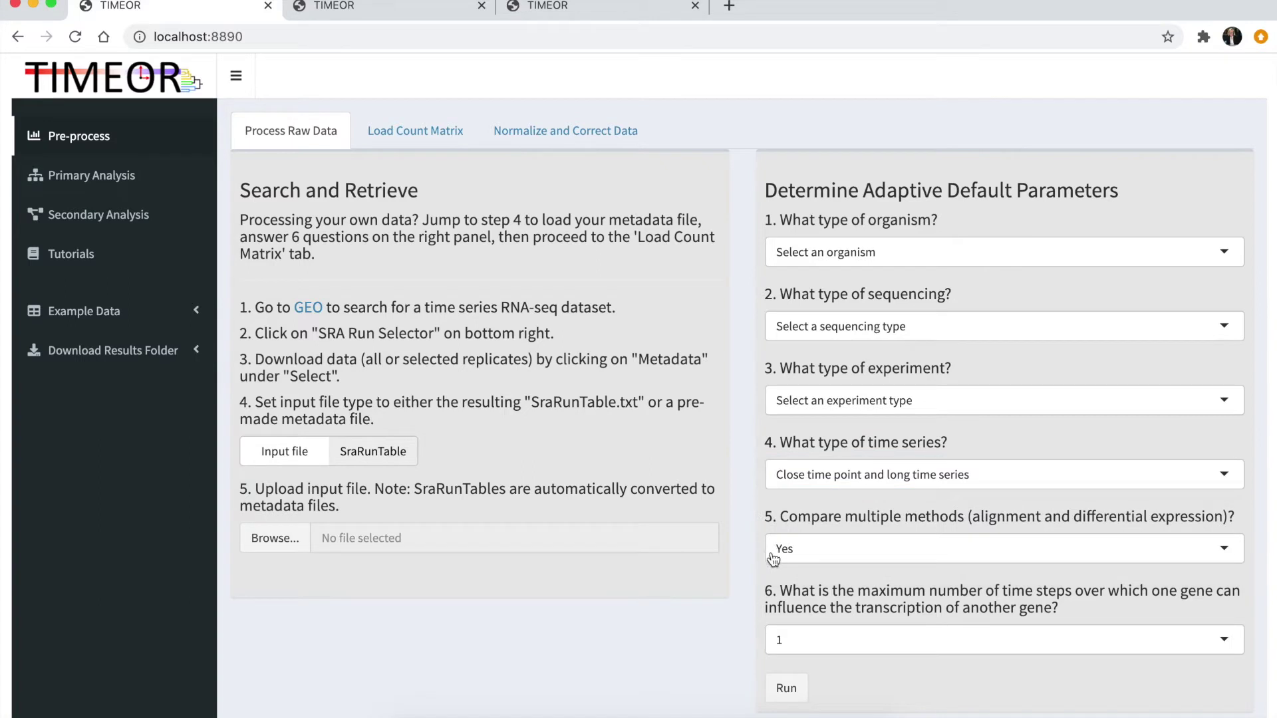
click(771, 552)
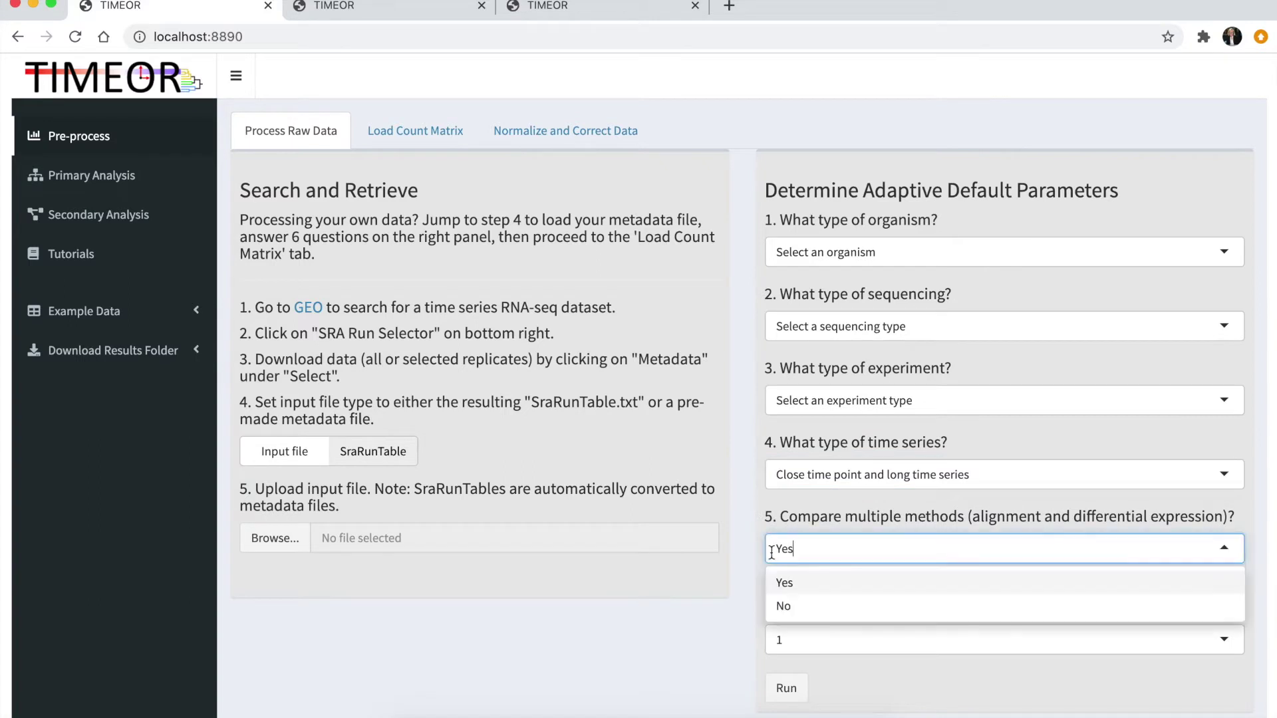
click(737, 552)
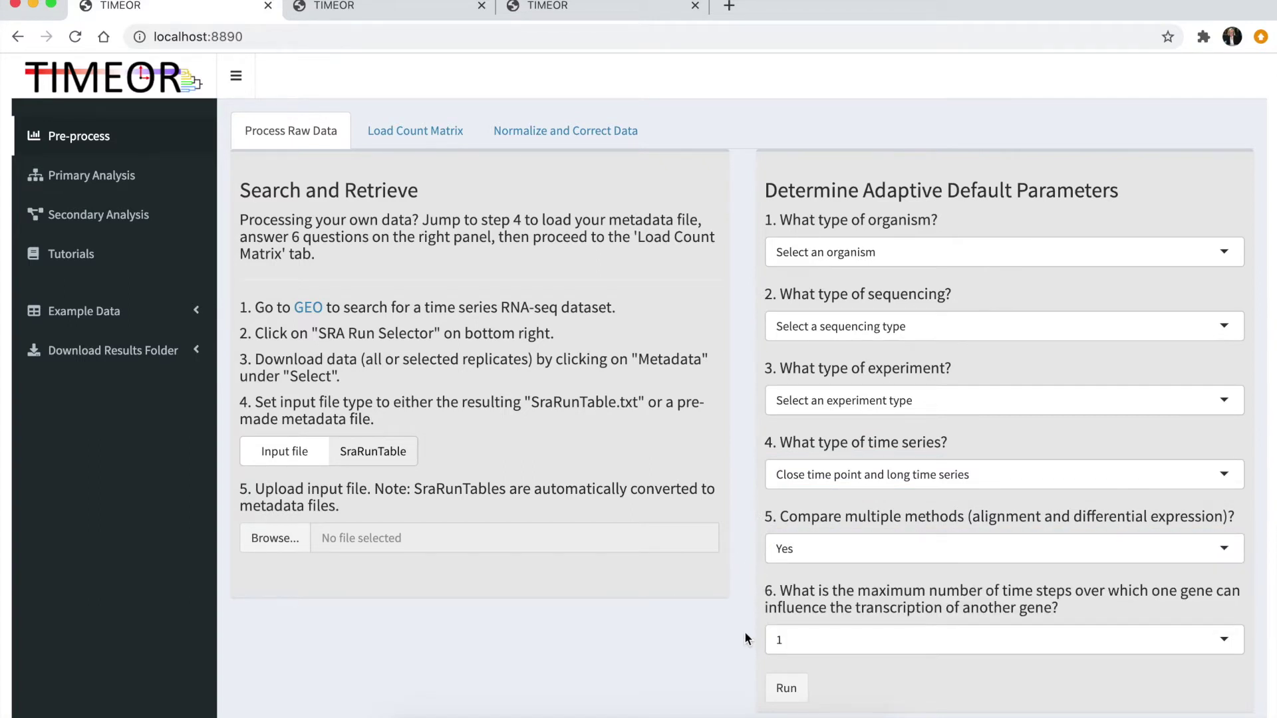
scroll(746, 638, down, 3)
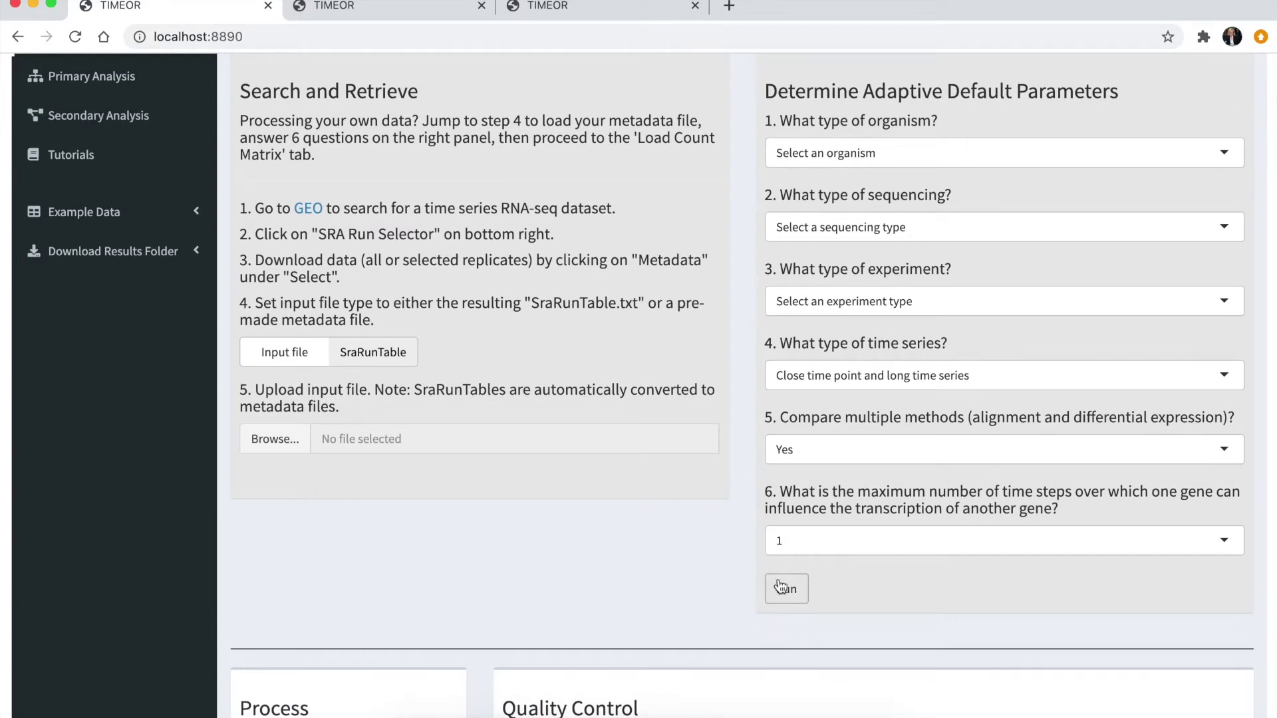
click(790, 544)
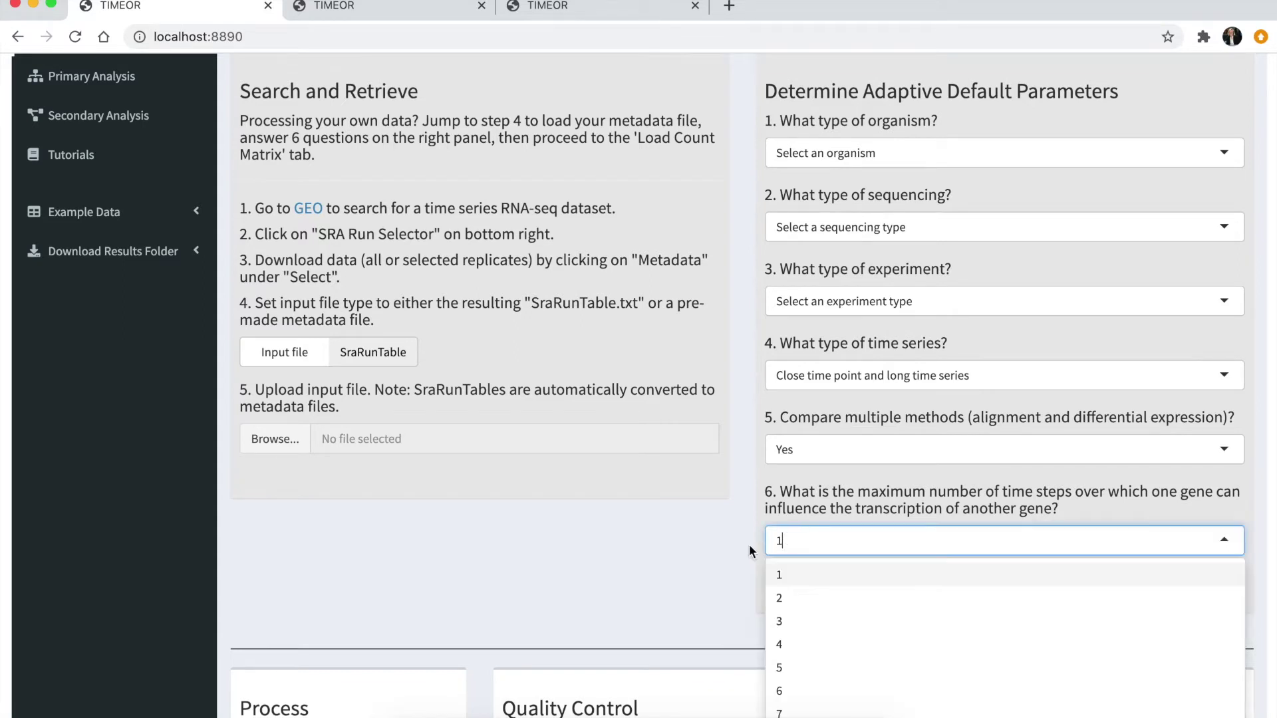
scroll(729, 548, down, 3)
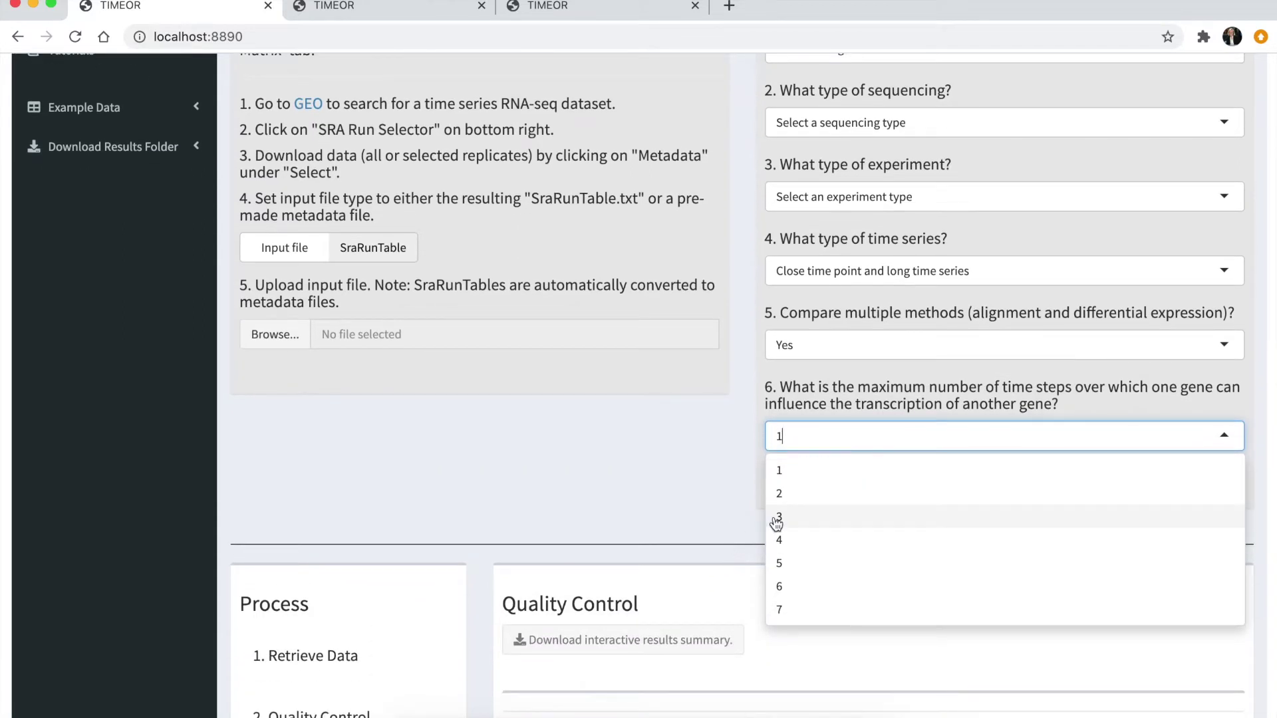
click(733, 483)
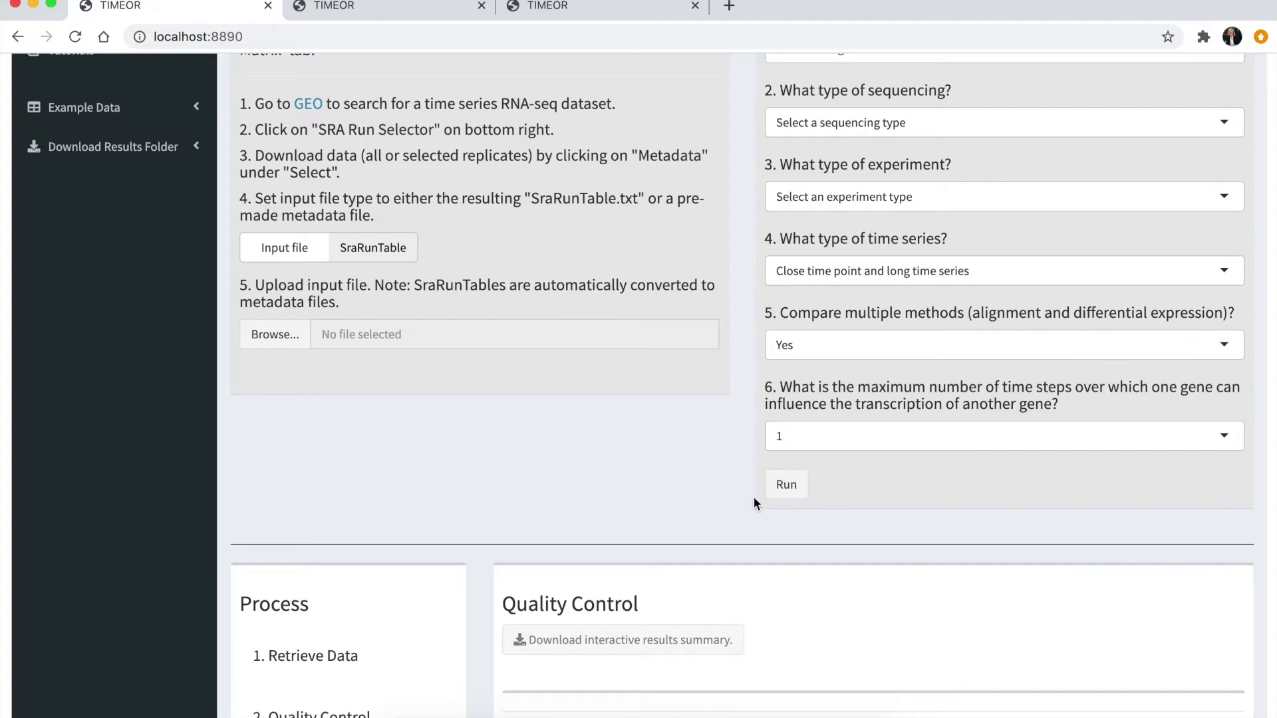
Step: Expand the example data options and switch to the session with the real SraRunTable and raw data example loaded
scroll(624, 420, up, 5)
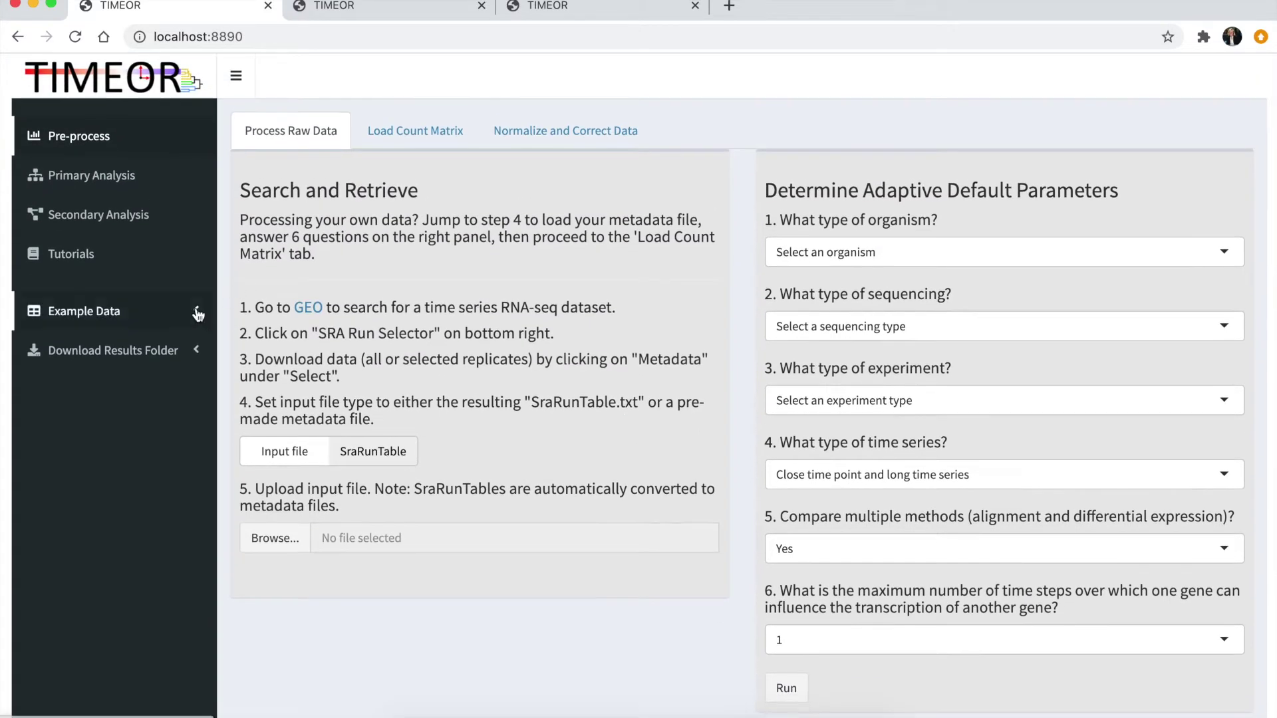
click(198, 313)
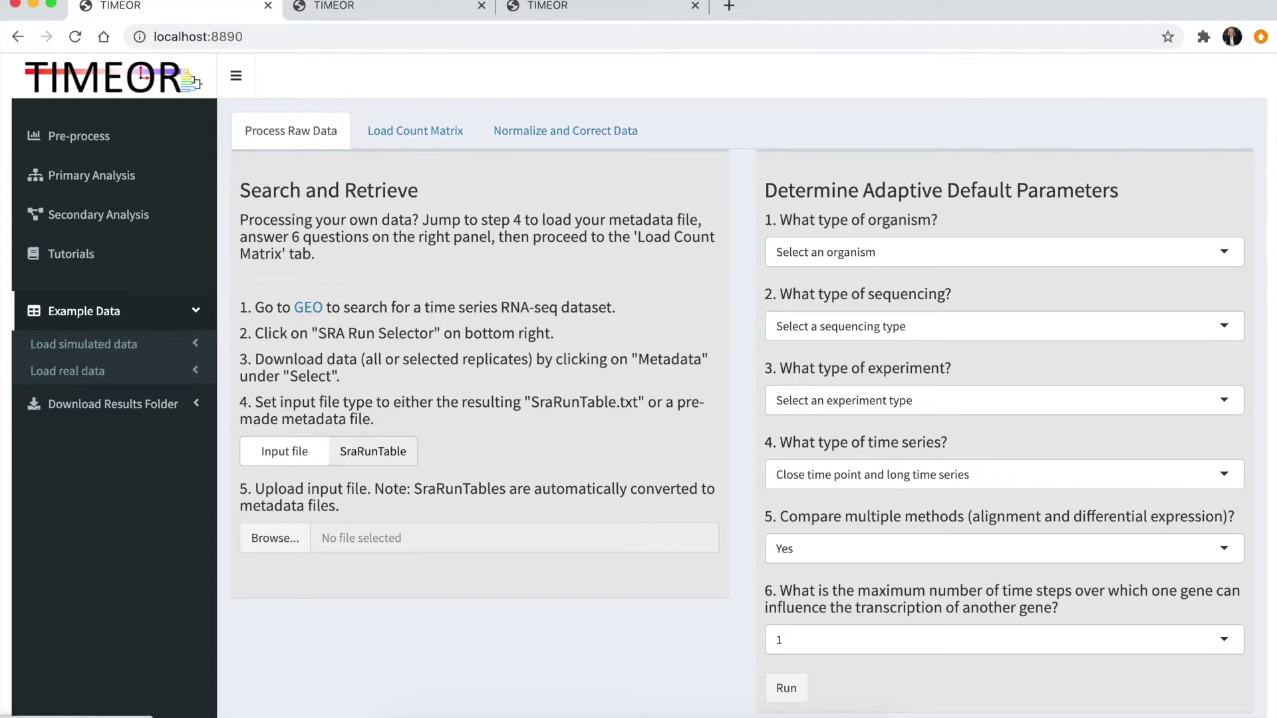
click(346, 10)
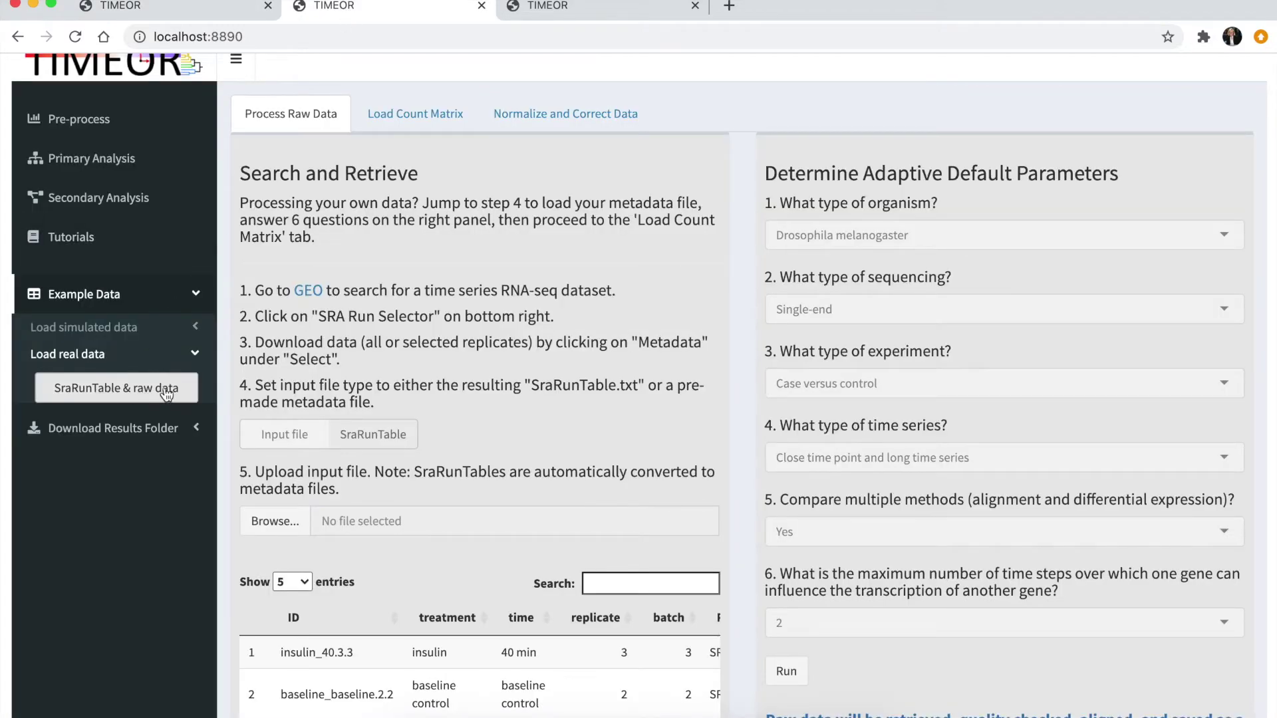
Step: Review the real-data example's sample metadata table through its Run column, along with the default parameter answers
scroll(317, 208, down, 2)
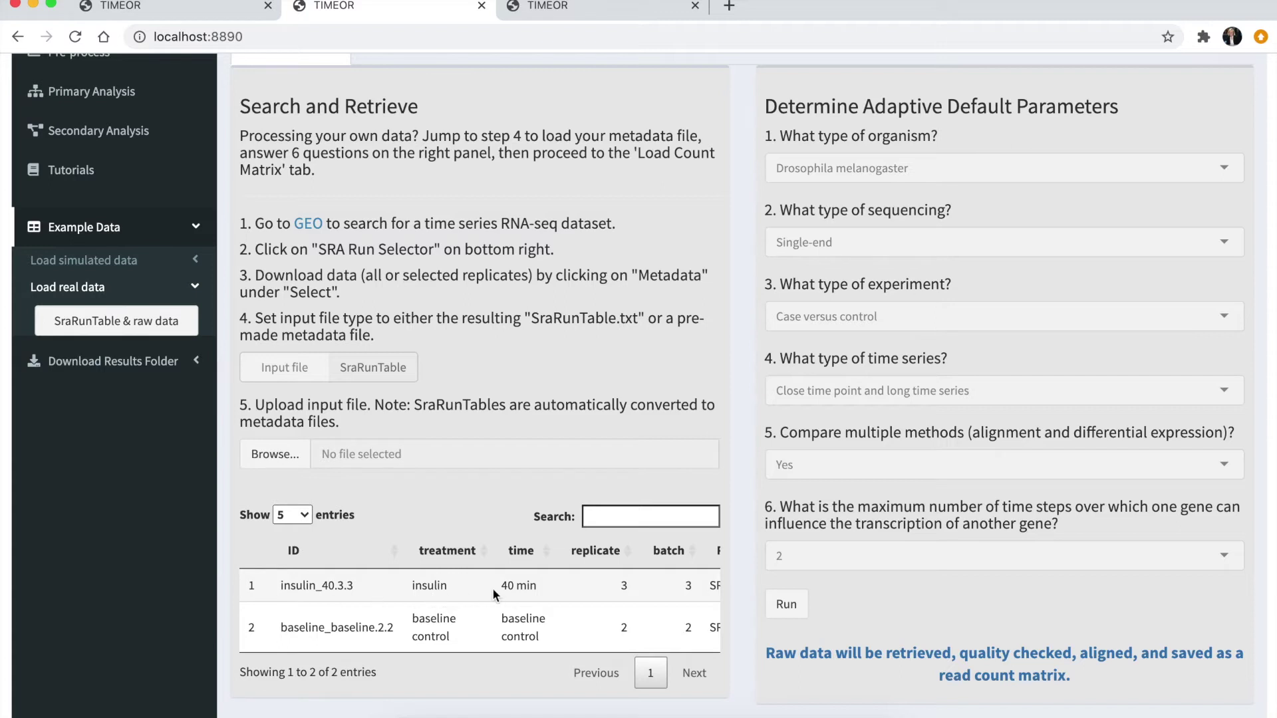
scroll(492, 587, right, 2)
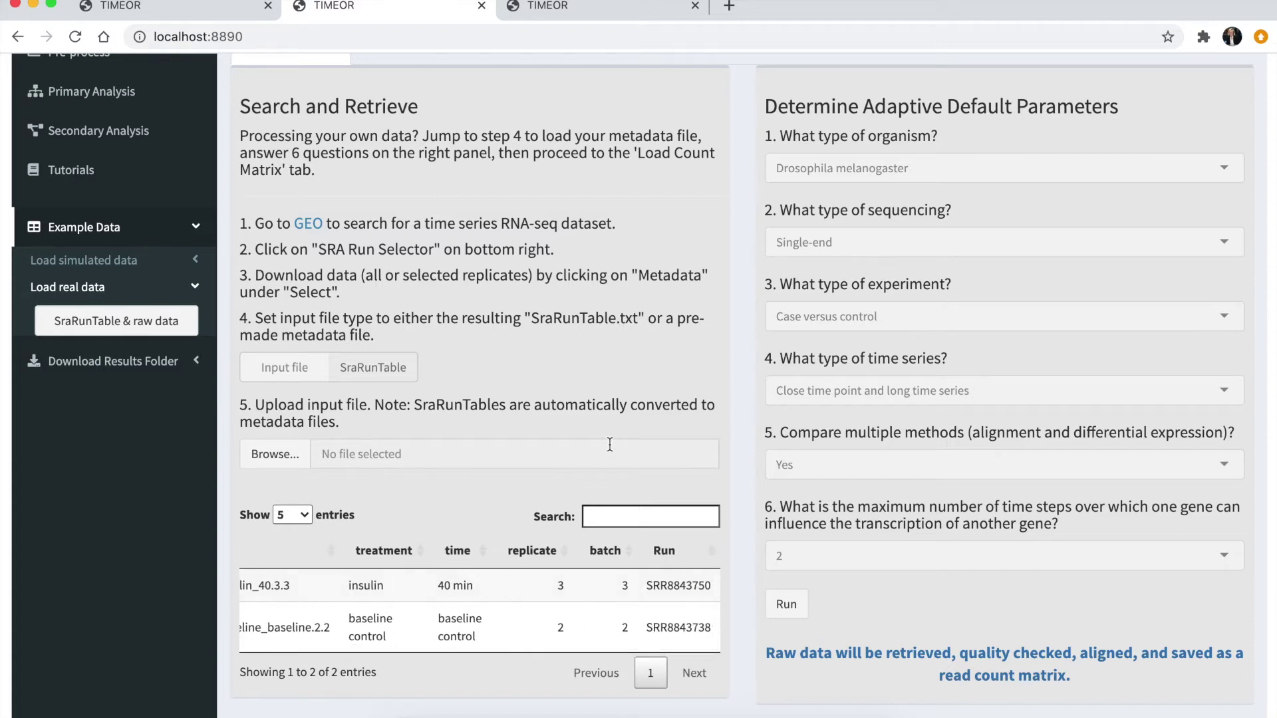
scroll(572, 557, down, 3)
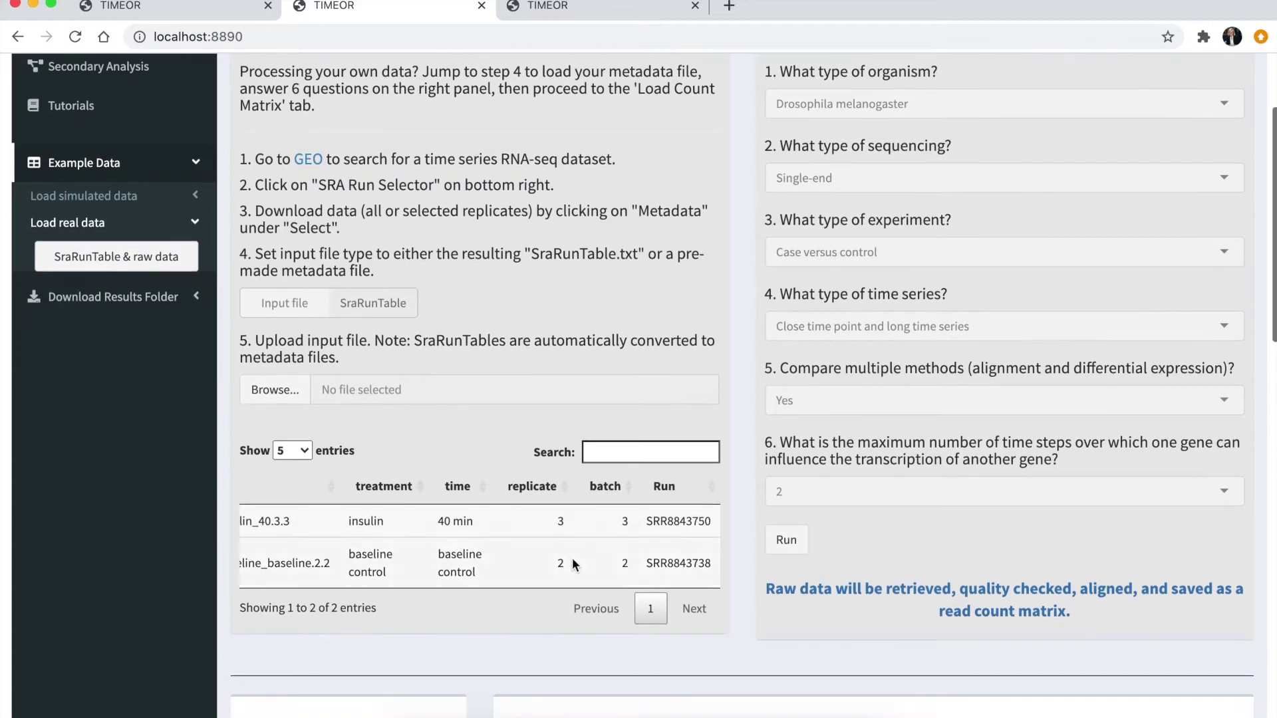
scroll(843, 98, up, 3)
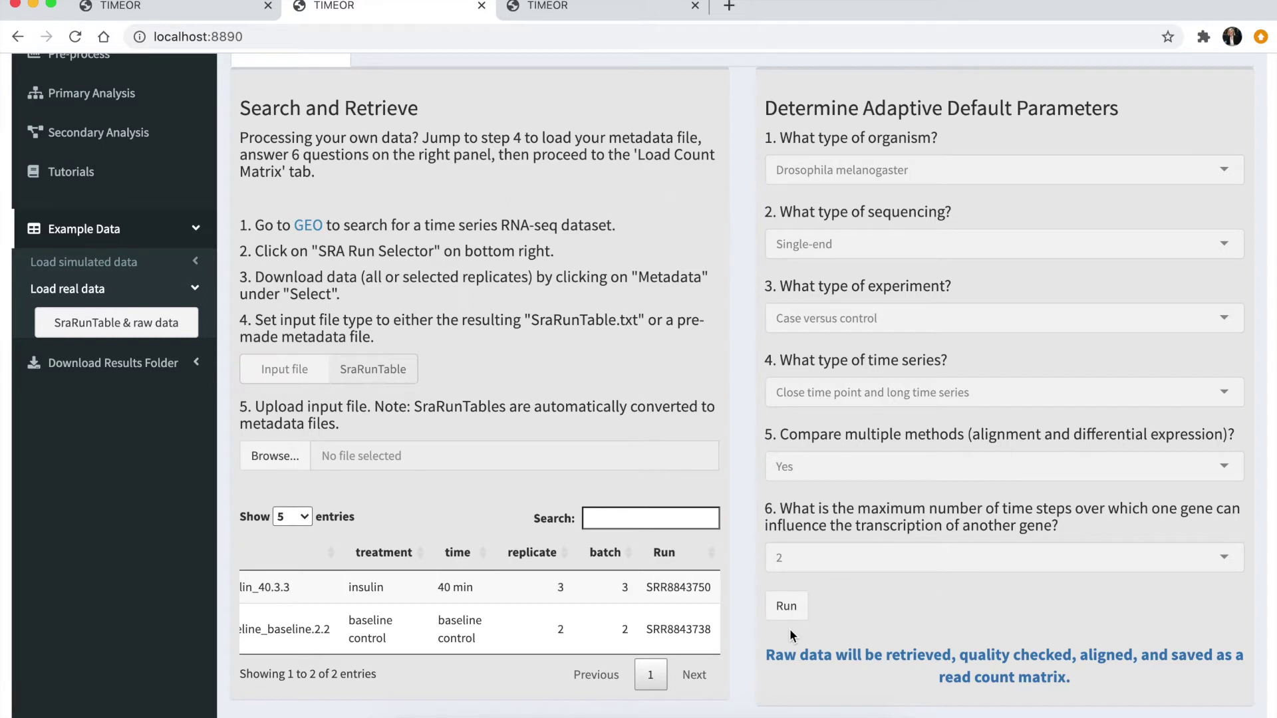
scroll(790, 635, down, 2)
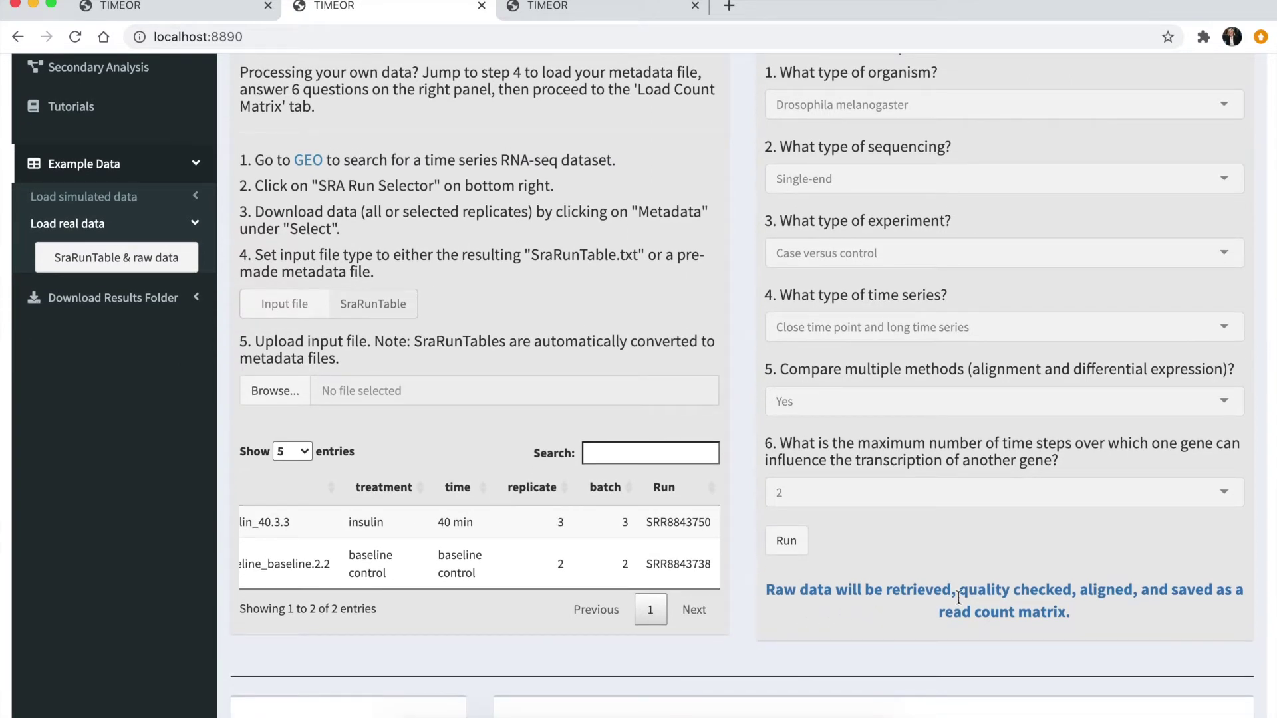
scroll(823, 641, down, 1)
Step: Download the interactive quality control results summary, inspect its general statistics and sequence counts, and close the report
scroll(823, 640, down, 10)
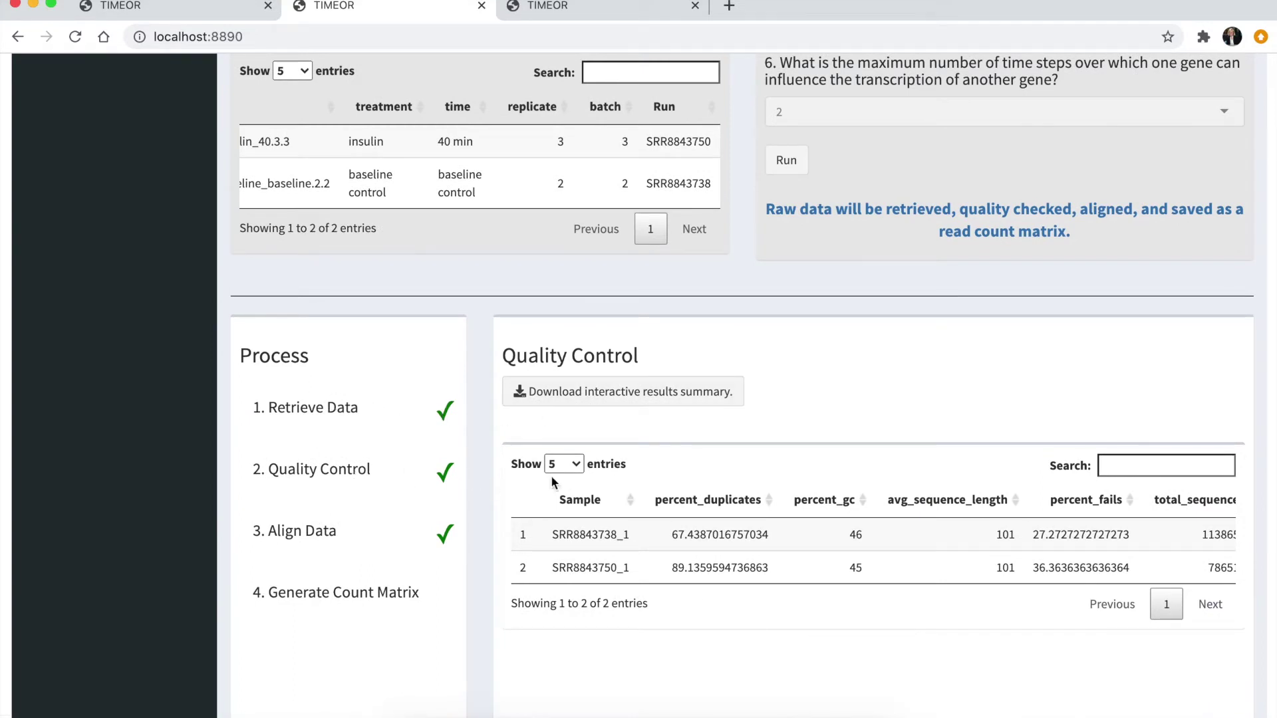
click(629, 399)
click(82, 713)
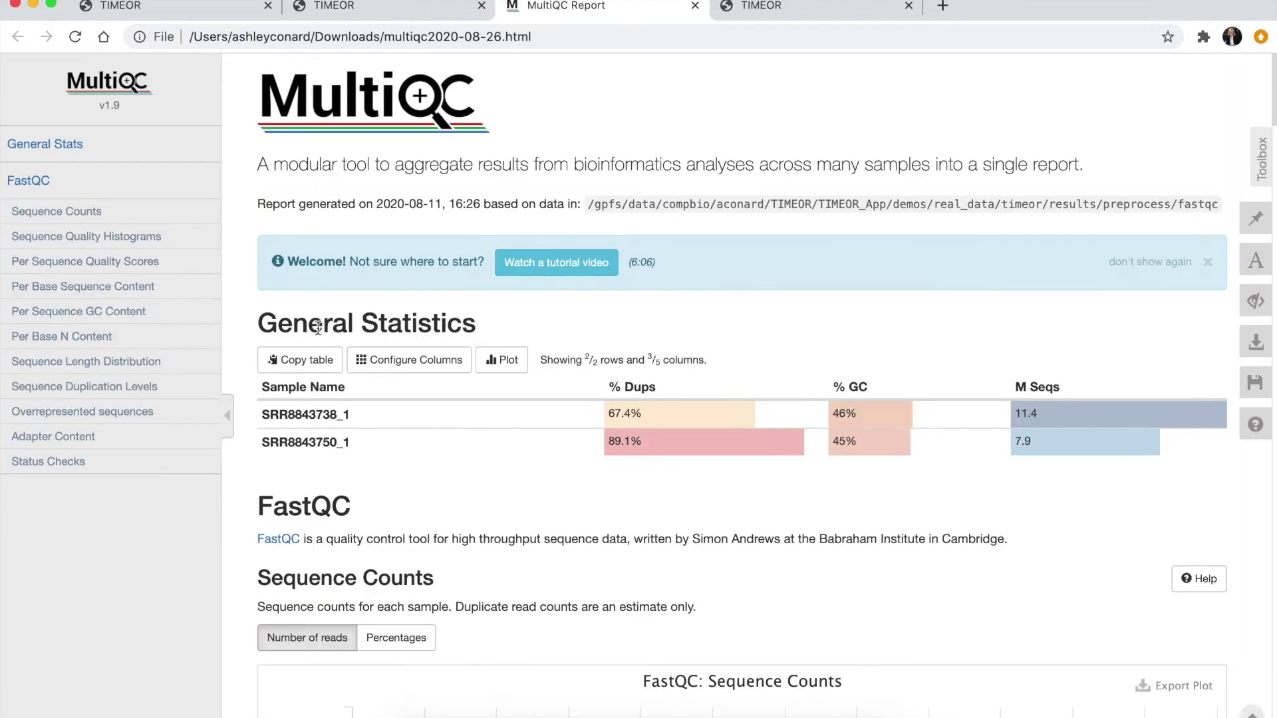
scroll(468, 461, down, 5)
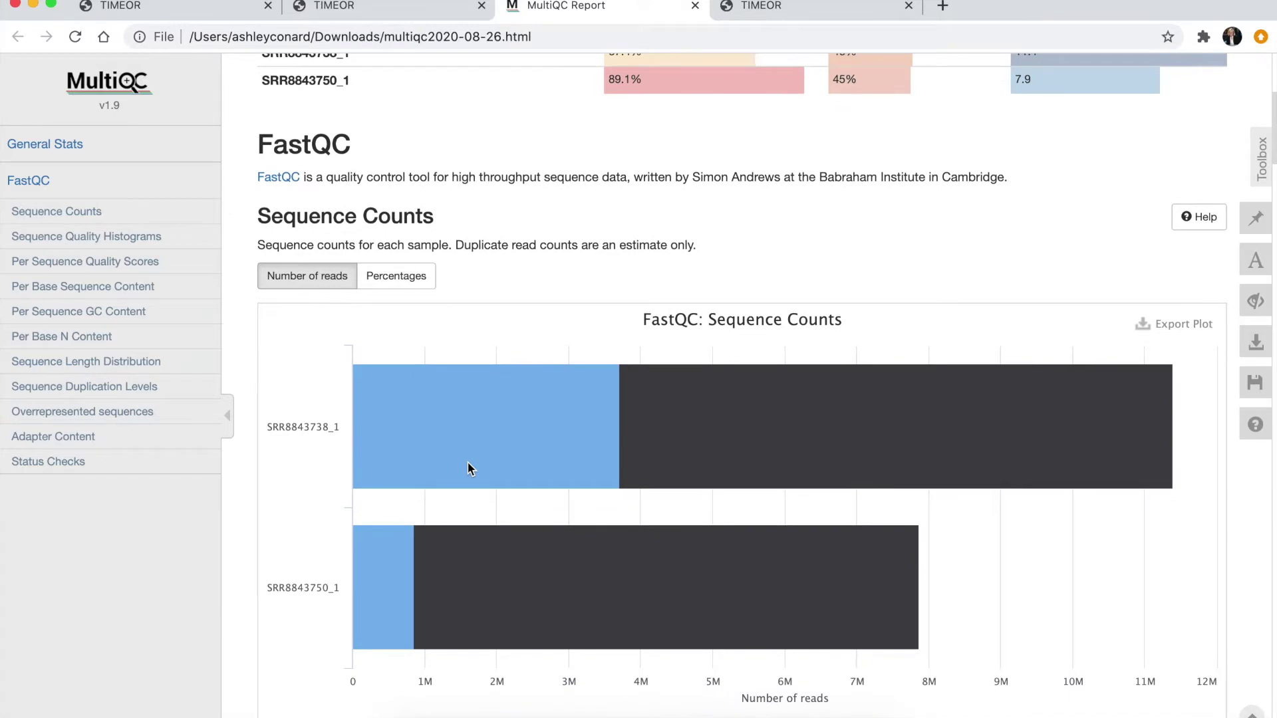
key(super+w)
Step: Compare the HISAT2 and Bowtie2 mapping metrics, and generate the count matrix with Bowtie2 as the alignment method
scroll(402, 558, down, 3)
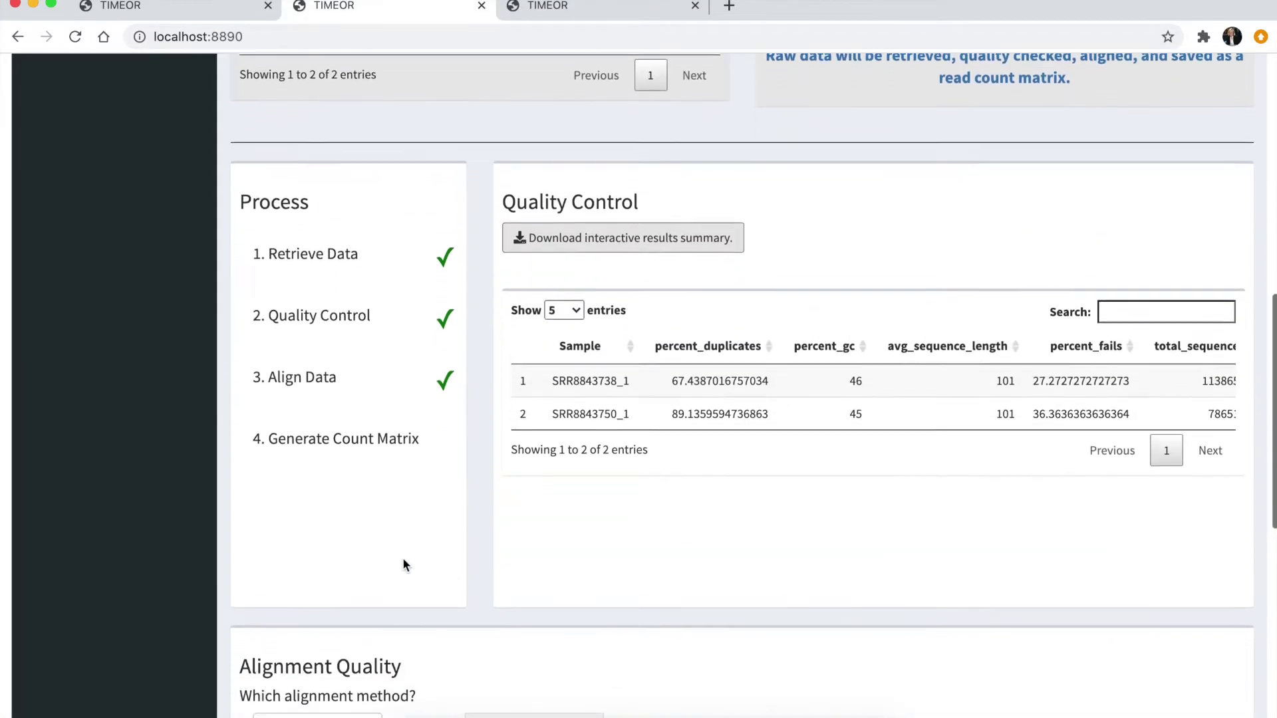
scroll(404, 564, down, 4)
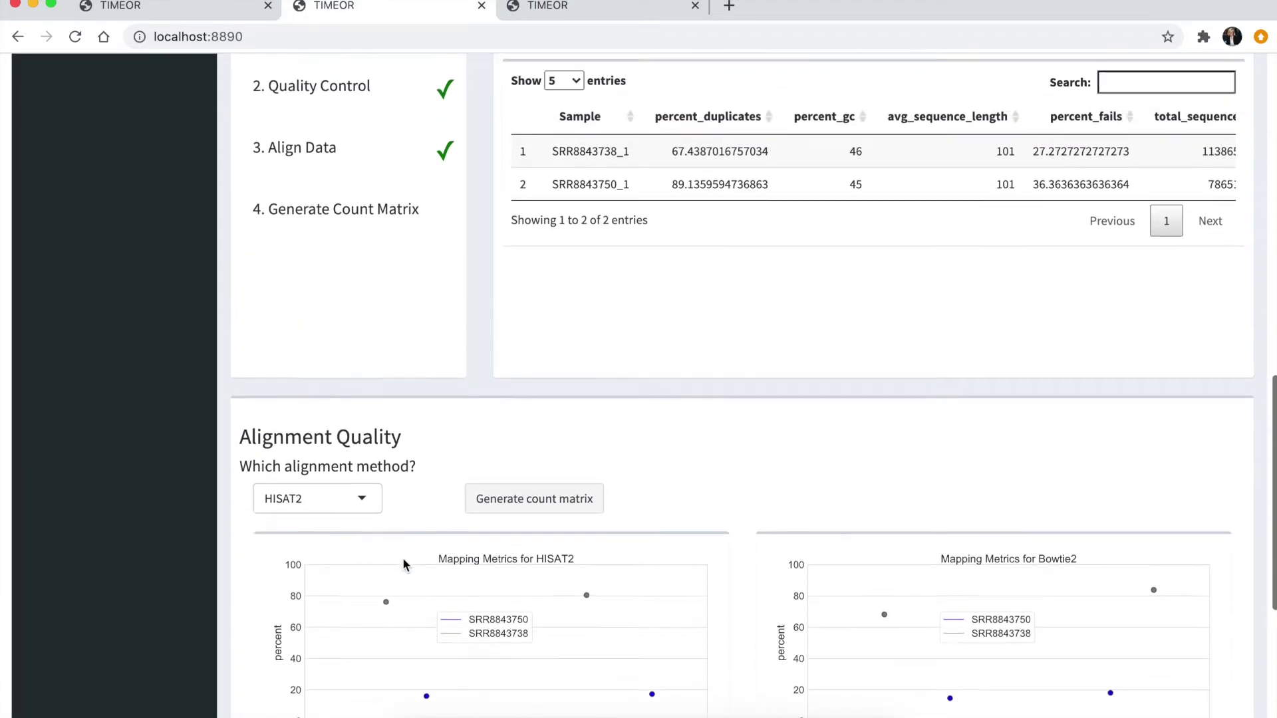
scroll(404, 564, up, 10)
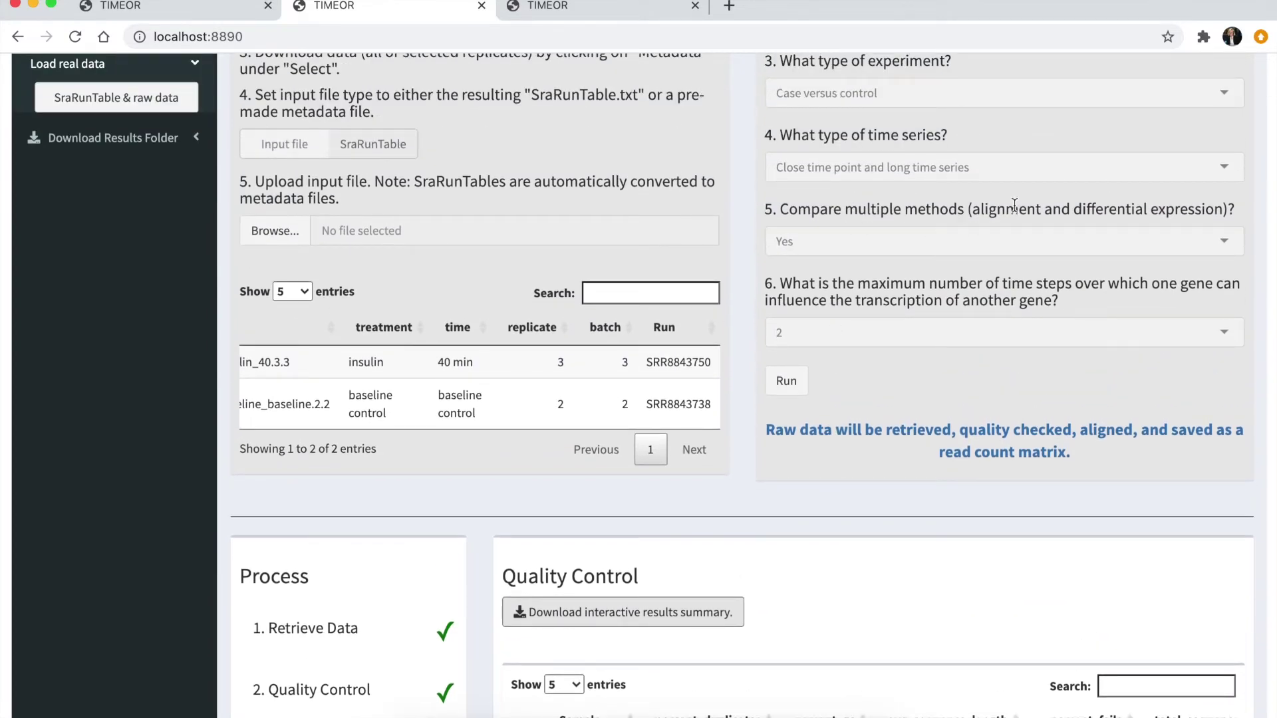
scroll(660, 339, down, 13)
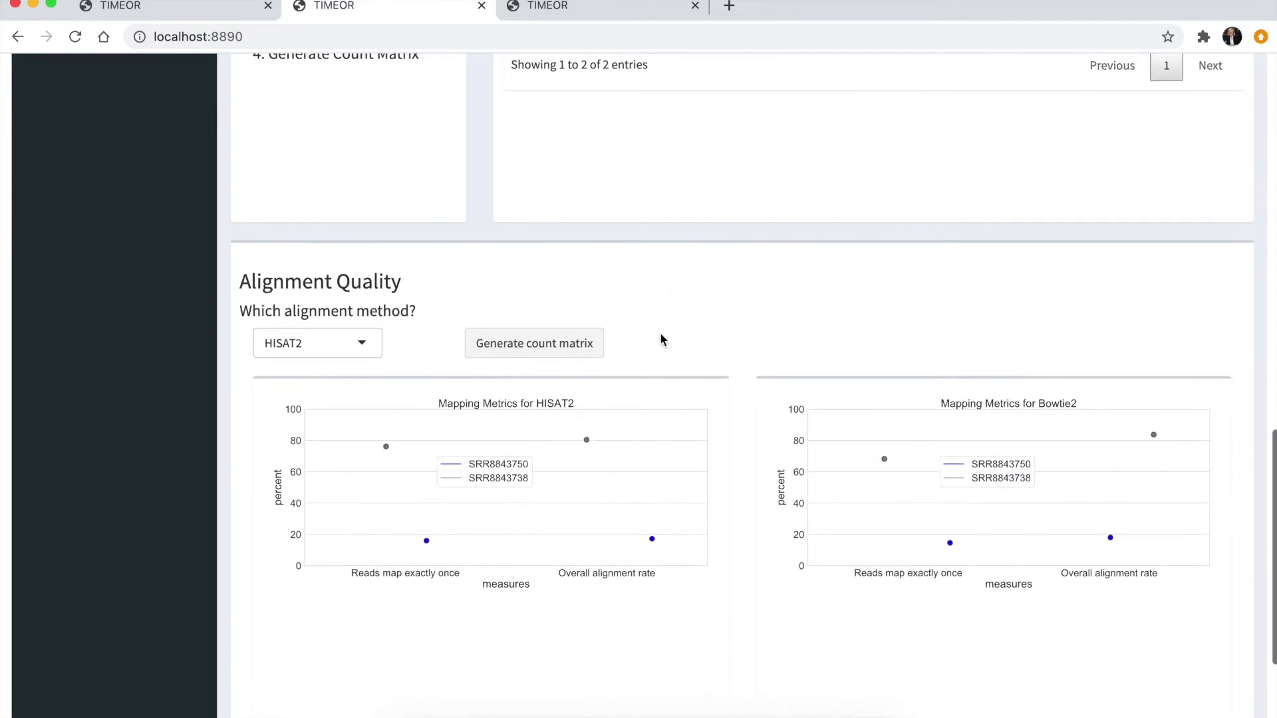
click(366, 330)
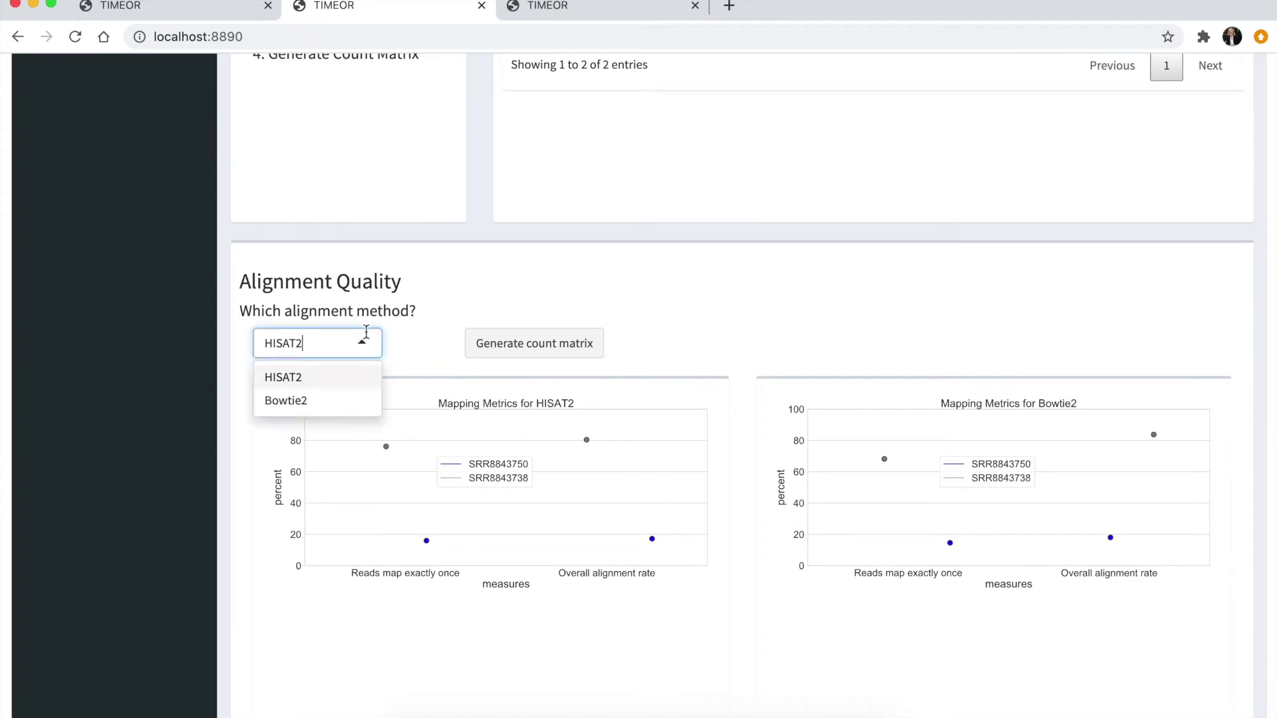
click(337, 402)
click(507, 355)
Step: Switch to the session with the simulated metadata and count matrix example and look over its raw data processing page
scroll(518, 222, up, 12)
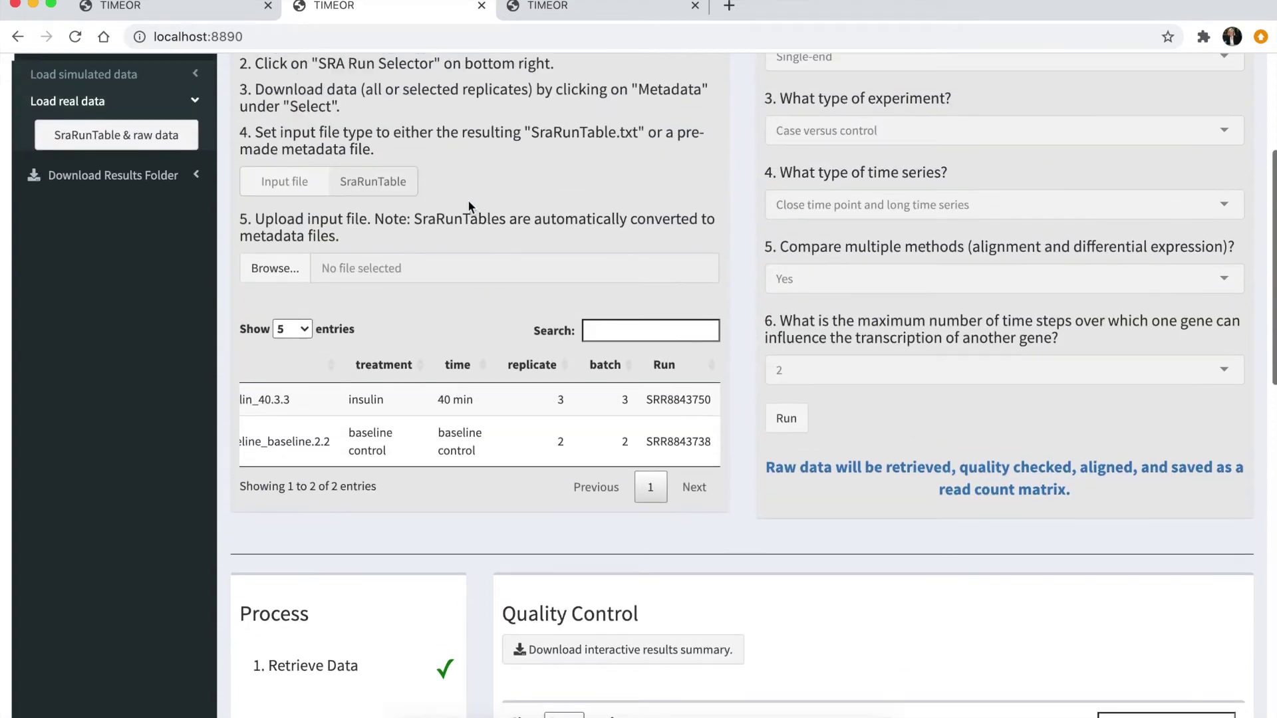
scroll(470, 202, up, 4)
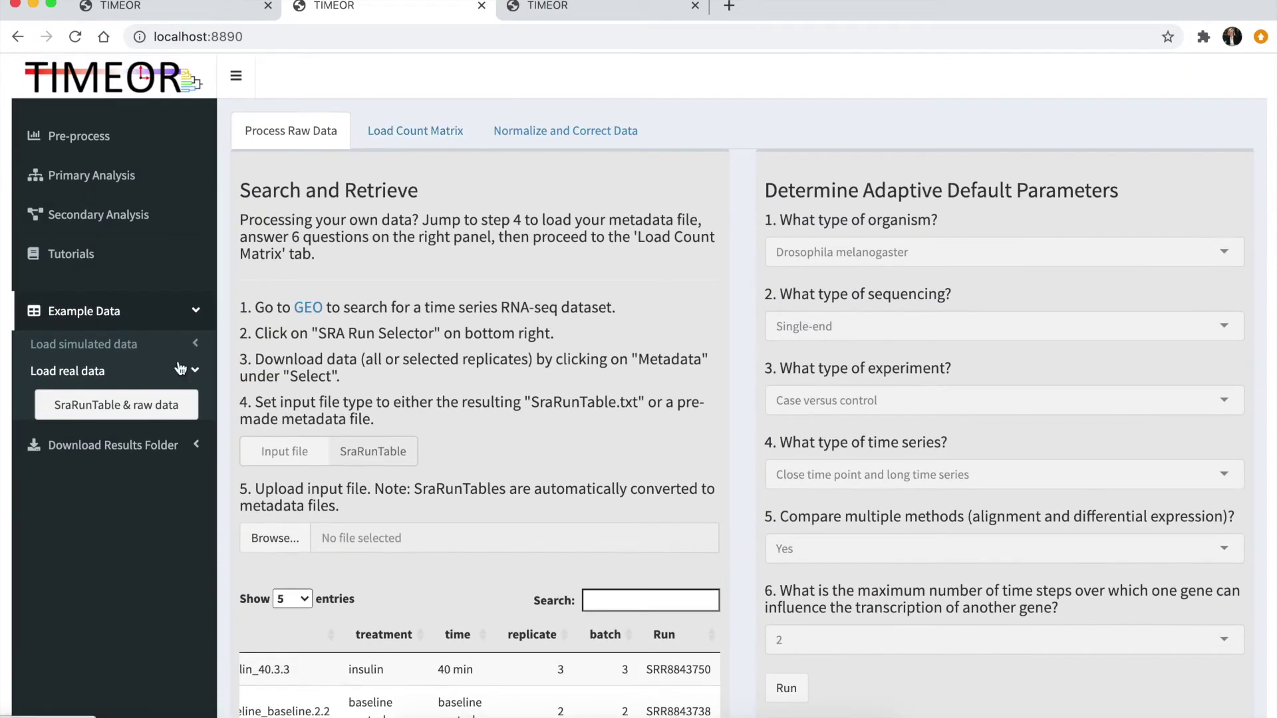
click(608, 10)
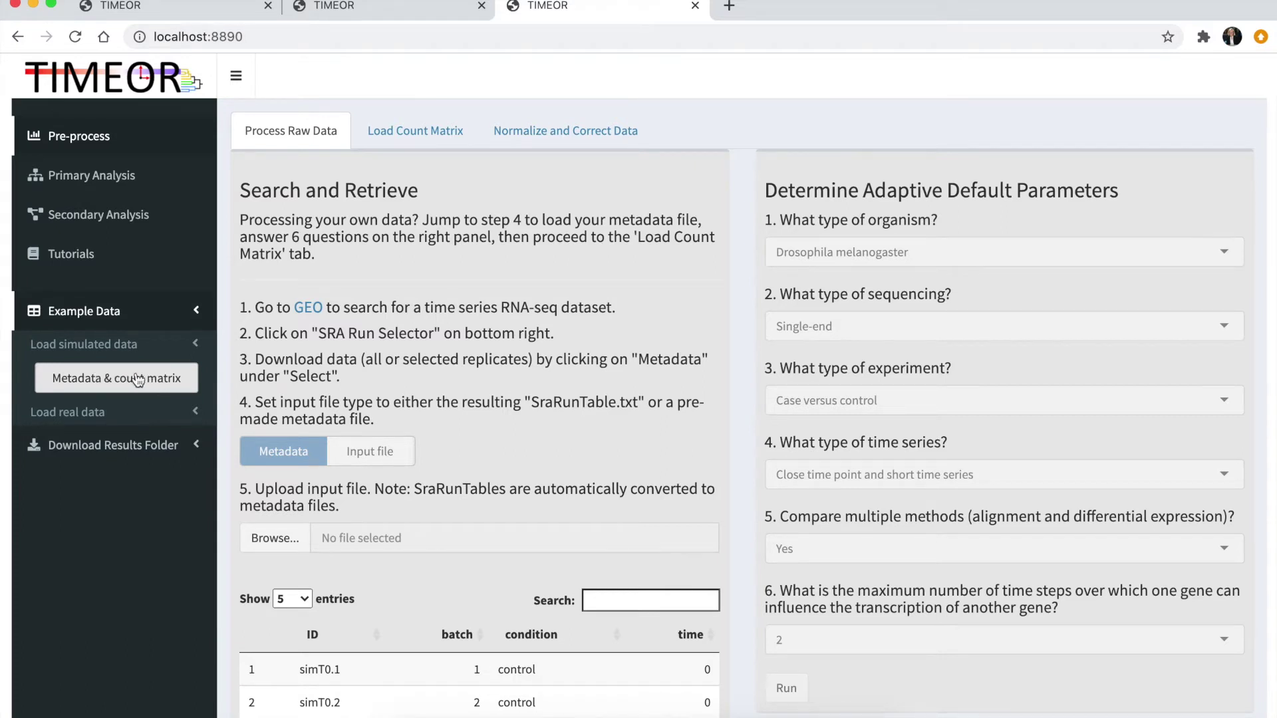
scroll(339, 346, down, 2)
scroll(340, 344, down, 15)
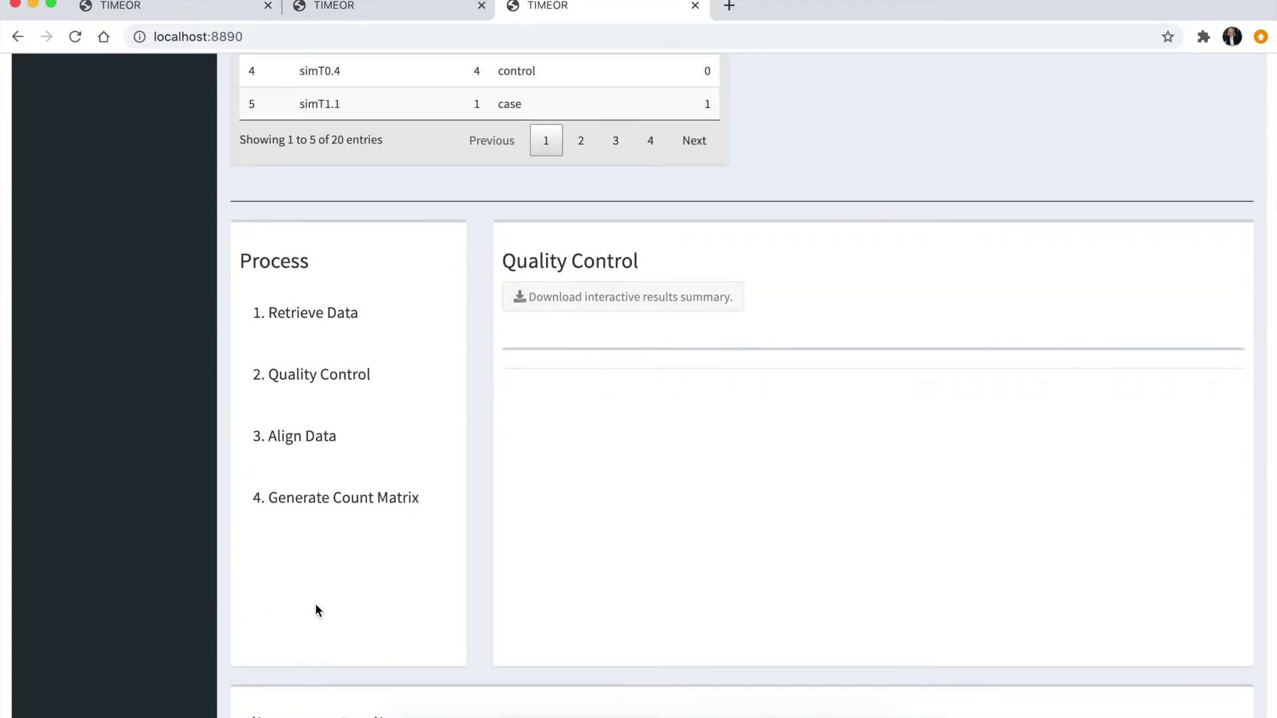
scroll(387, 290, up, 15)
scroll(387, 290, up, 2)
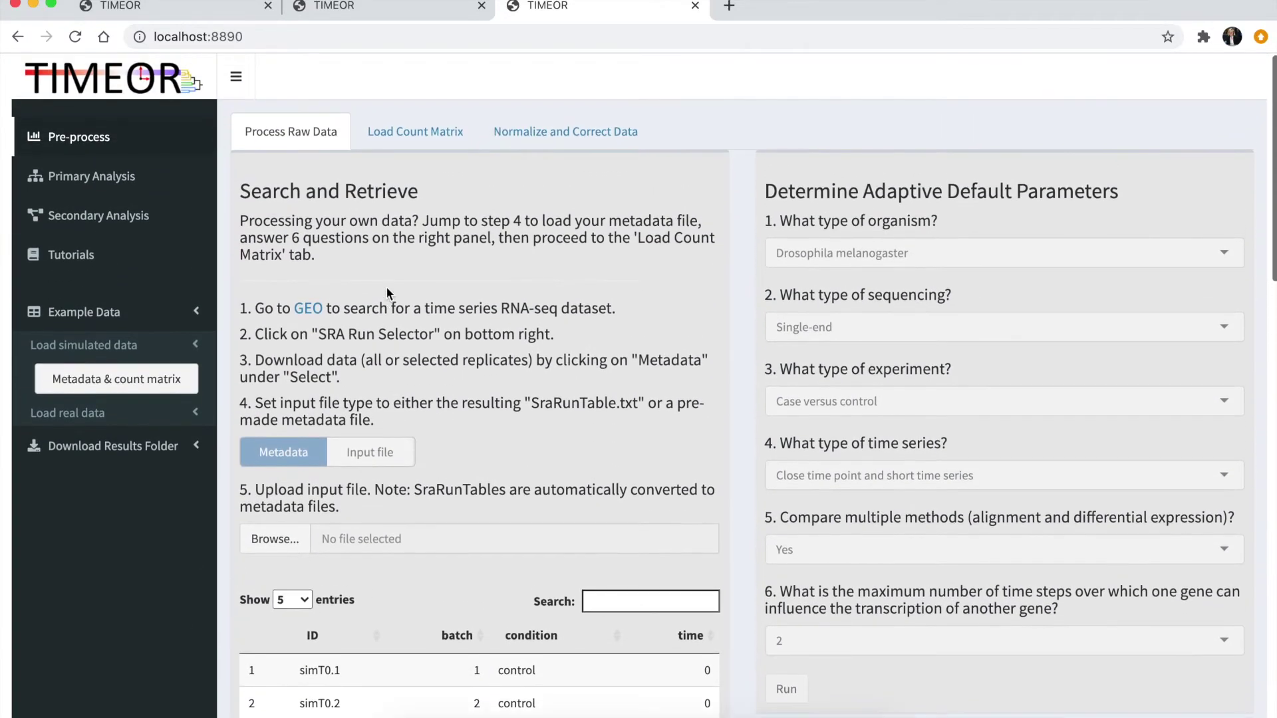
Step: Check the simulated samples' metadata table and display the loaded count matrix
scroll(399, 456, down, 3)
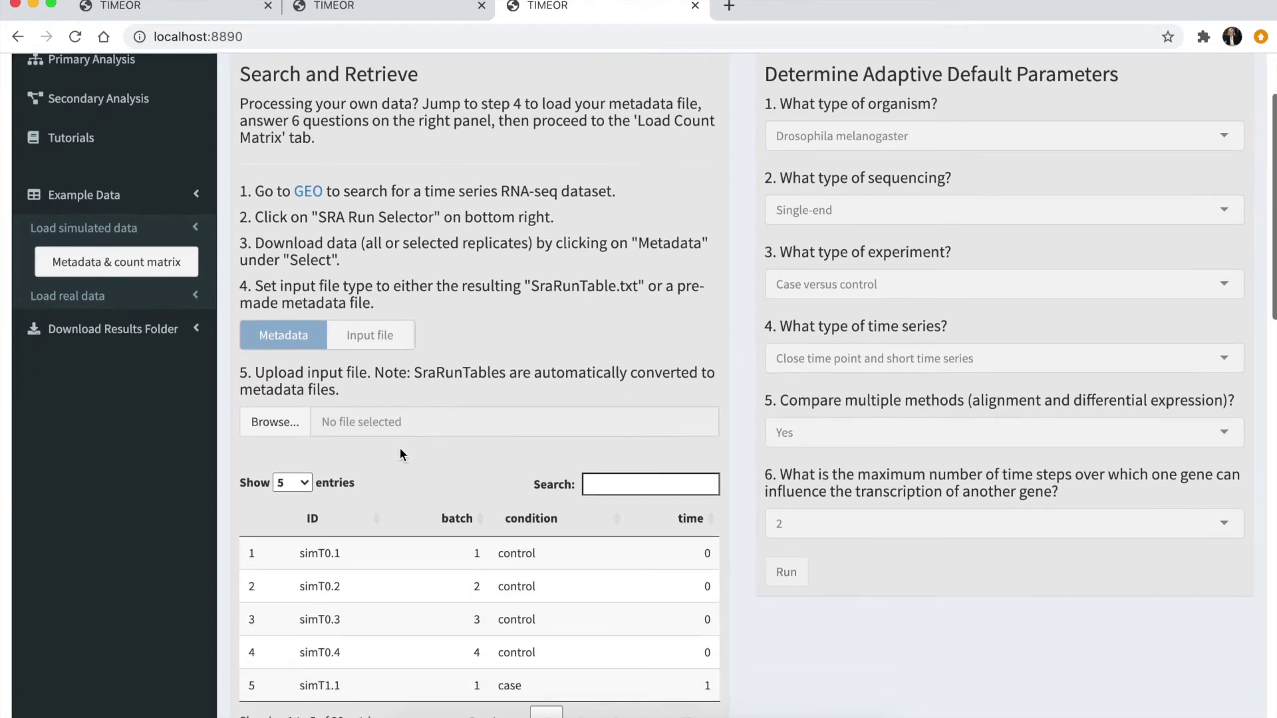
scroll(450, 230, down, 2)
scroll(480, 258, up, 5)
click(441, 148)
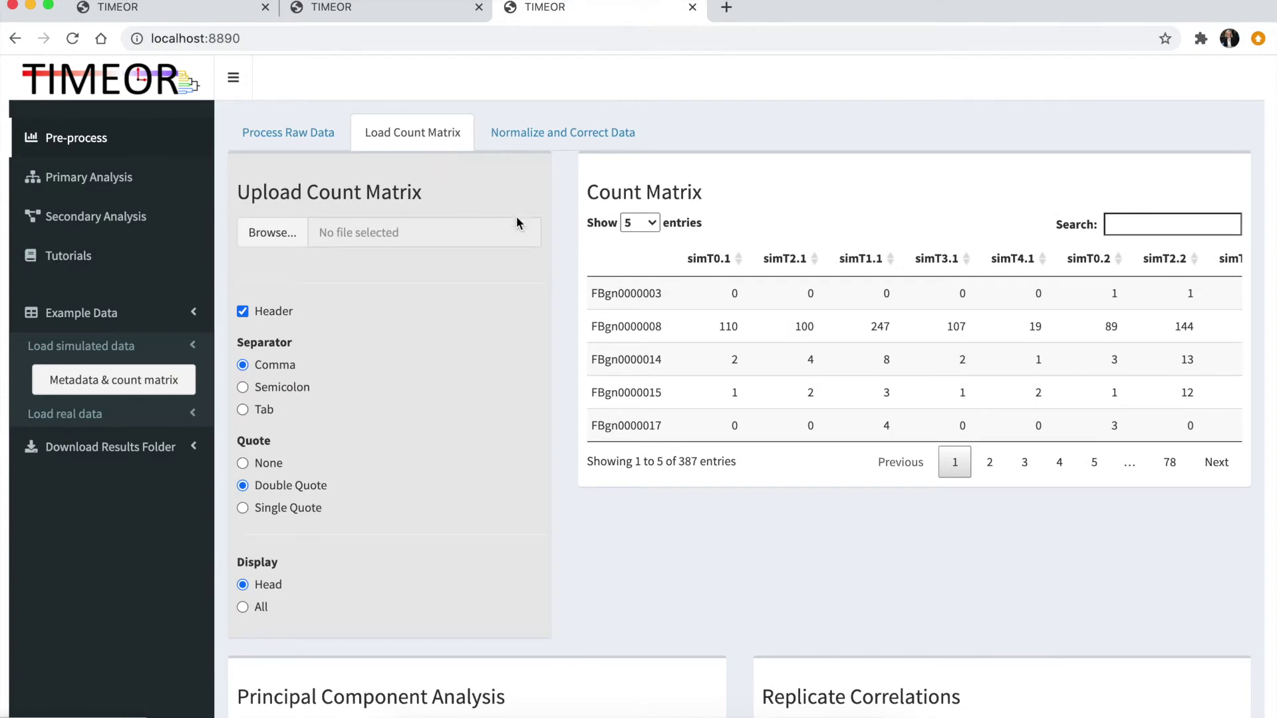
Step: Examine the loaded count matrix's principal component analysis, replicate correlation heatmap with its correlation method choices, and scree plot of loadings
scroll(528, 412, down, 3)
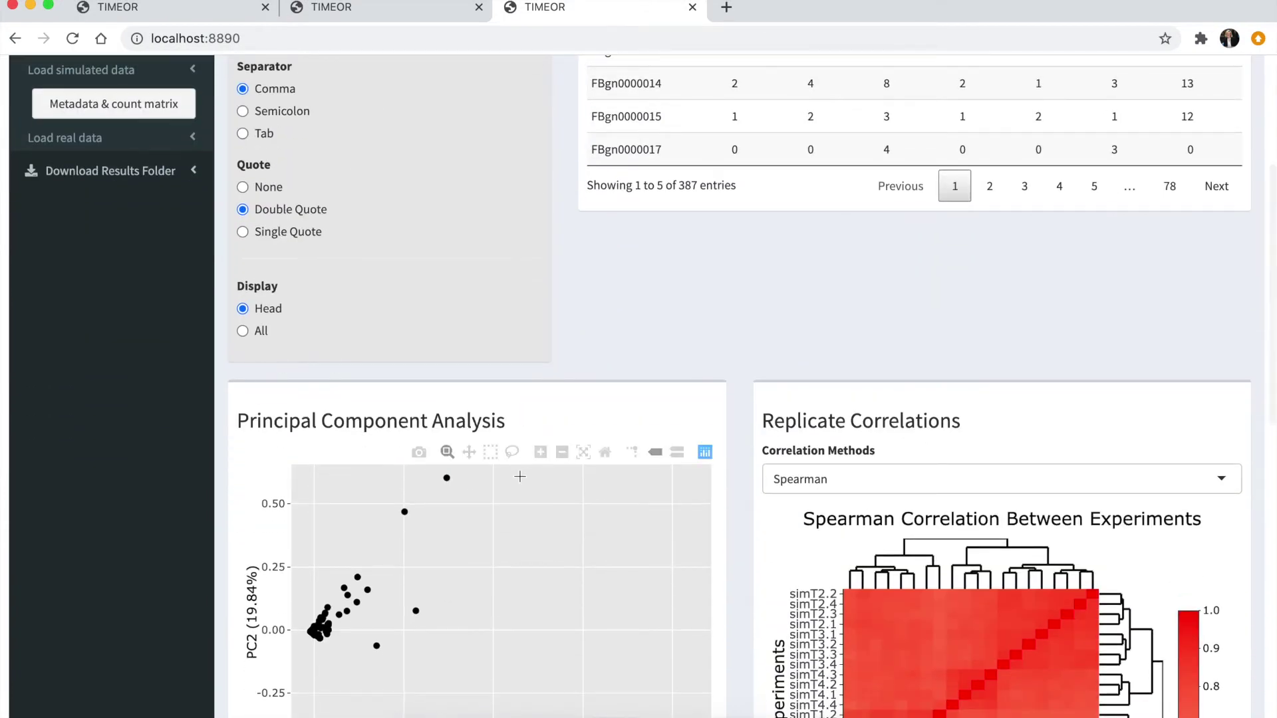
scroll(513, 466, down, 5)
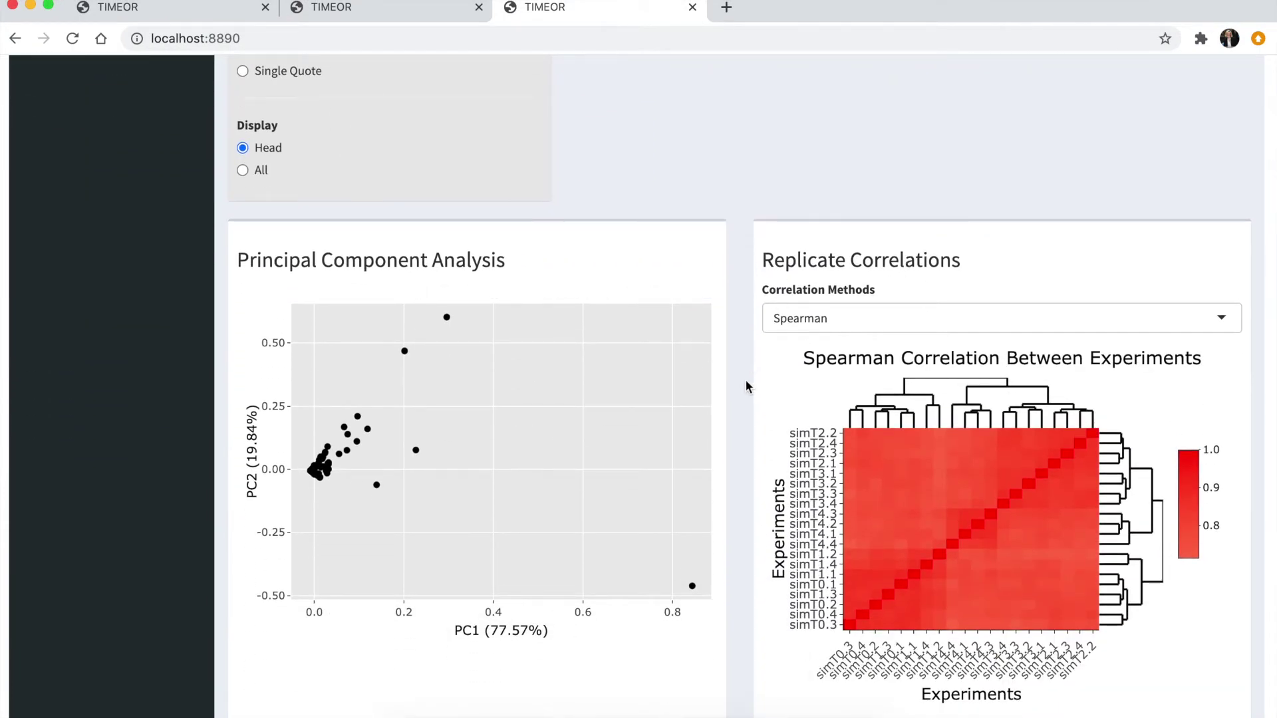
scroll(746, 388, down, 3)
click(803, 213)
click(740, 217)
scroll(711, 399, down, 6)
scroll(707, 441, down, 4)
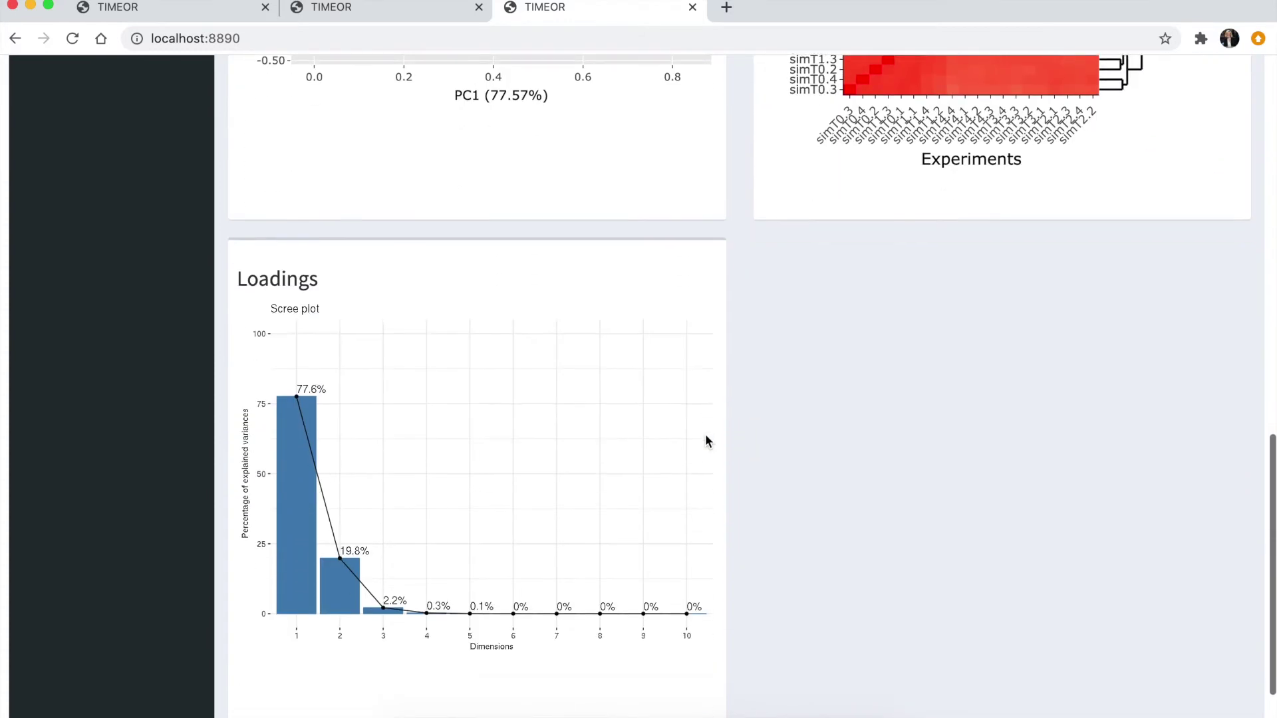
scroll(707, 441, up, 15)
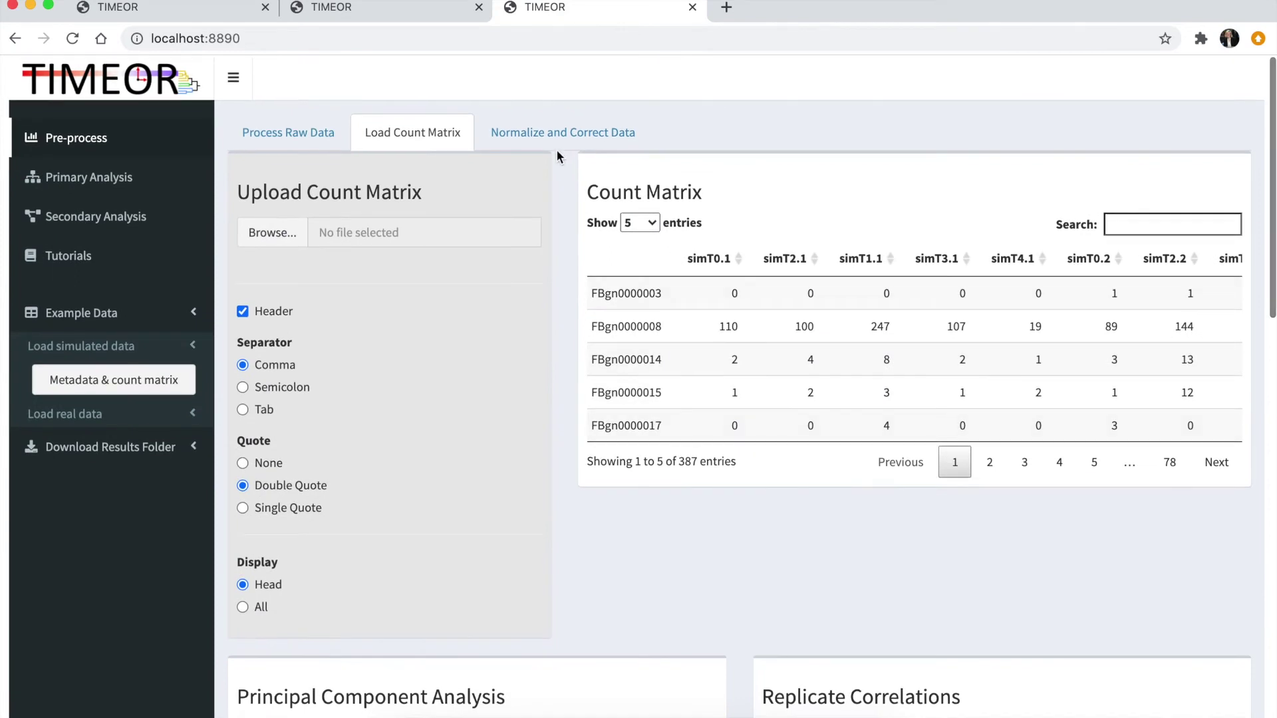
Step: Display the normalization and correction page and view the available normalization methods
click(550, 132)
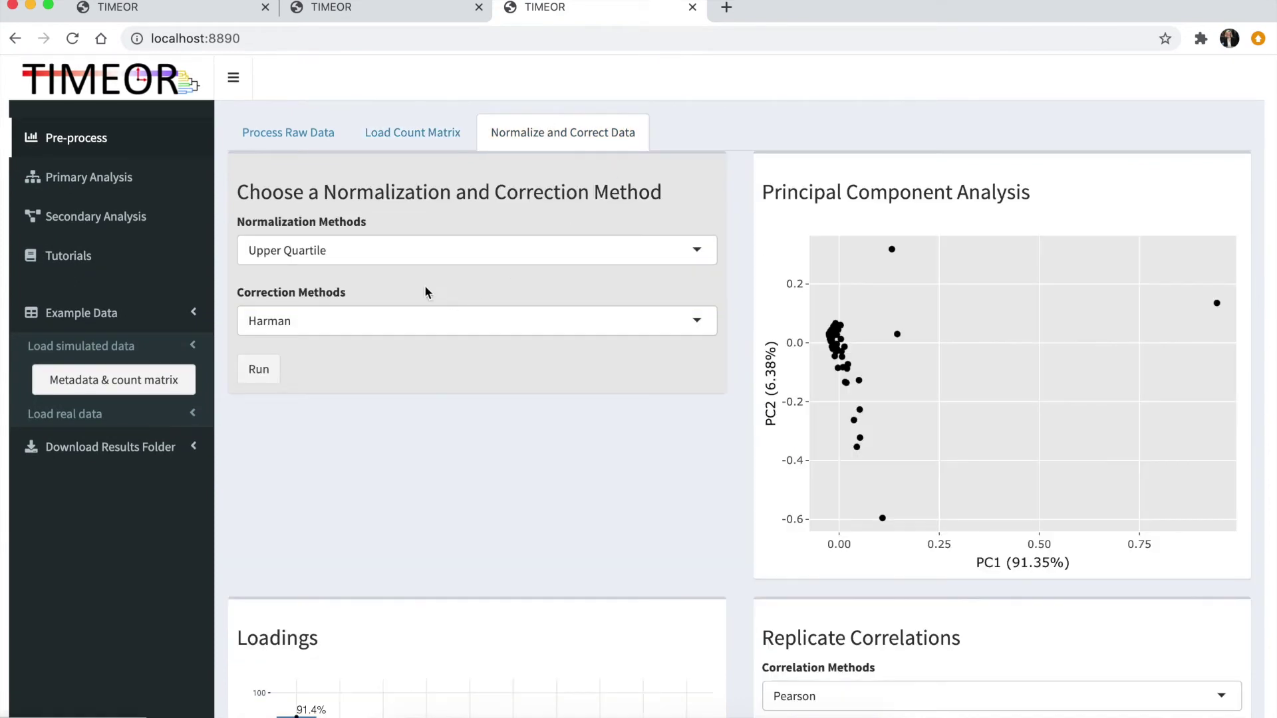
click(419, 248)
click(426, 220)
Step: Examine the normalized and corrected data's principal component, loadings and replicate correlation plots, and view the correlation method choices
scroll(409, 429, down, 4)
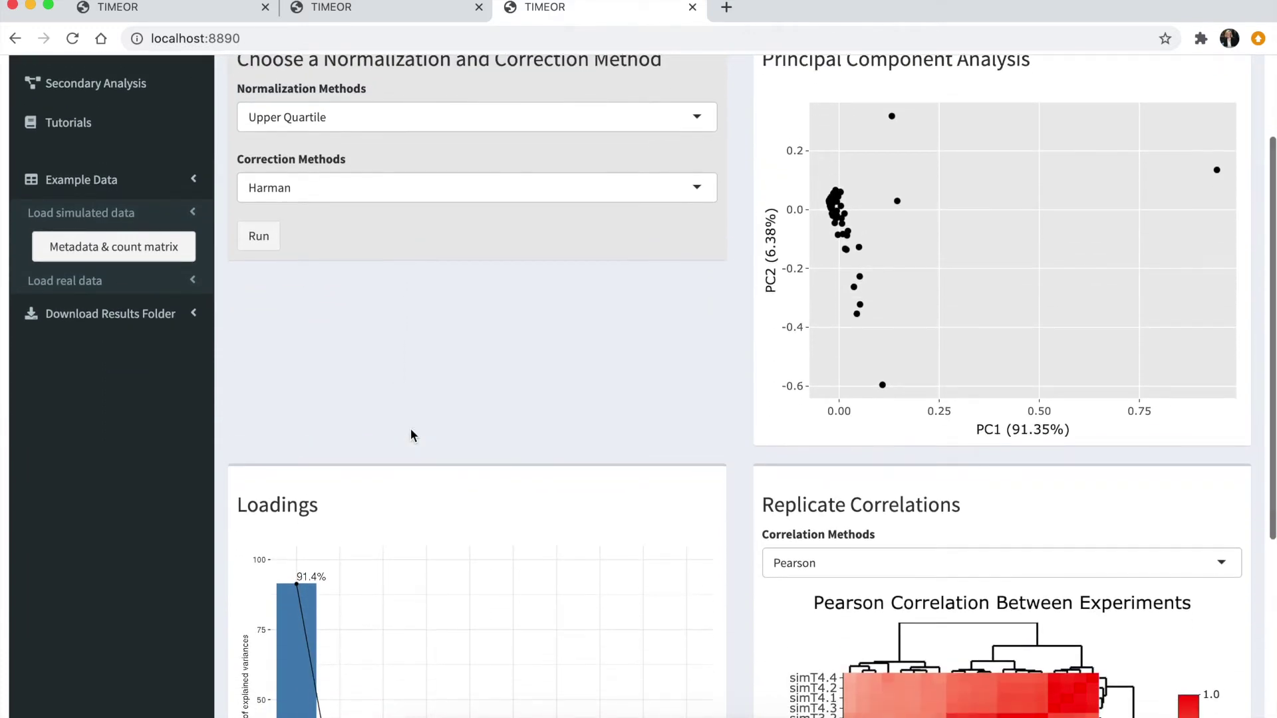
scroll(410, 428, up, 1)
scroll(410, 431, down, 3)
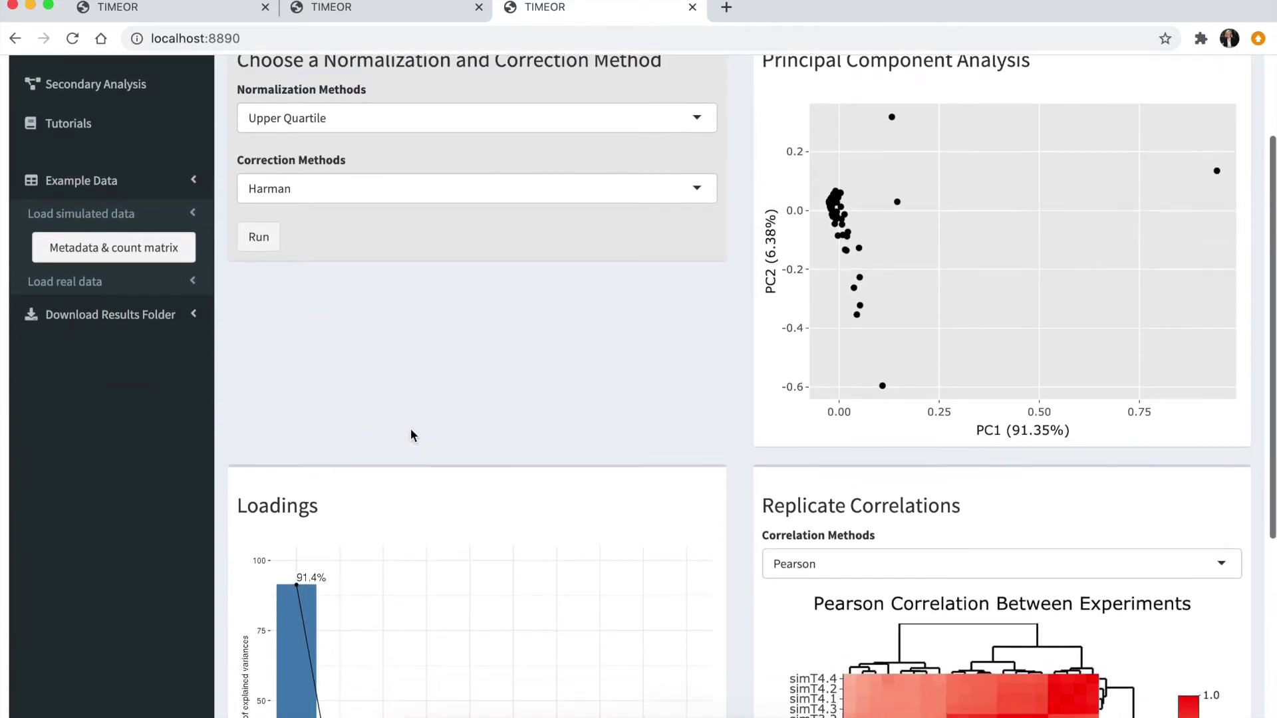
scroll(722, 432, down, 4)
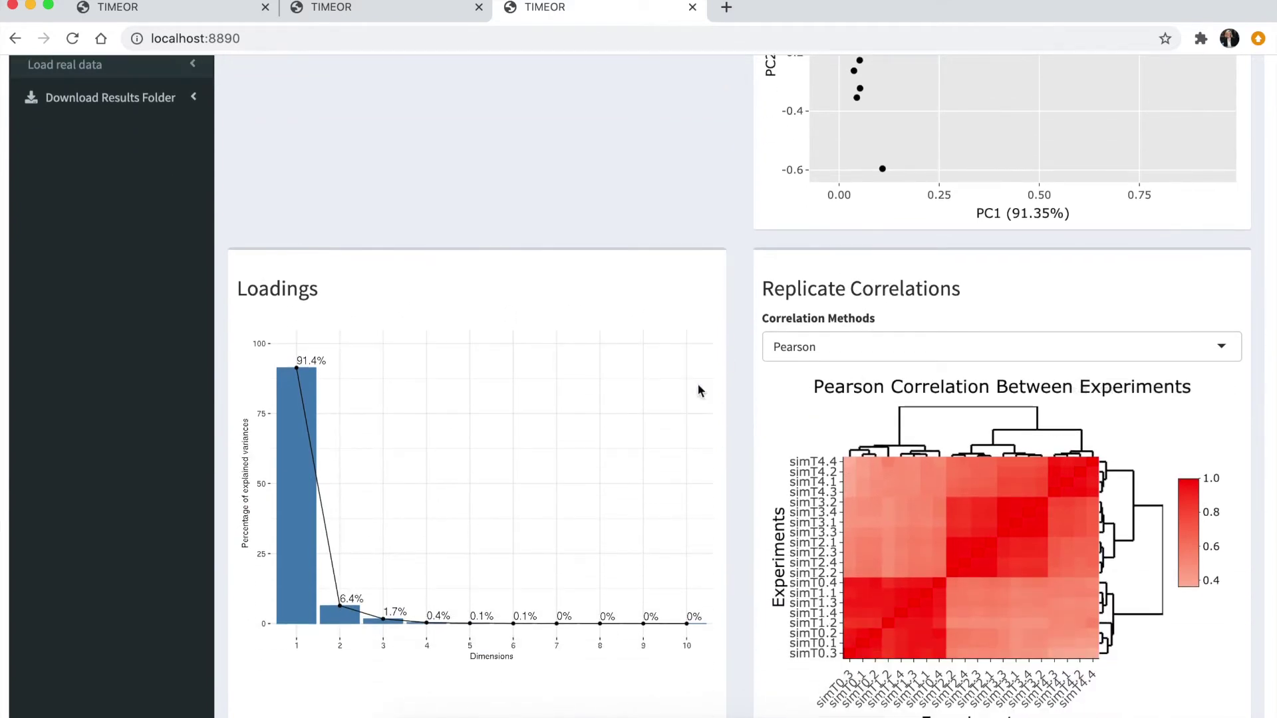
scroll(694, 398, down, 2)
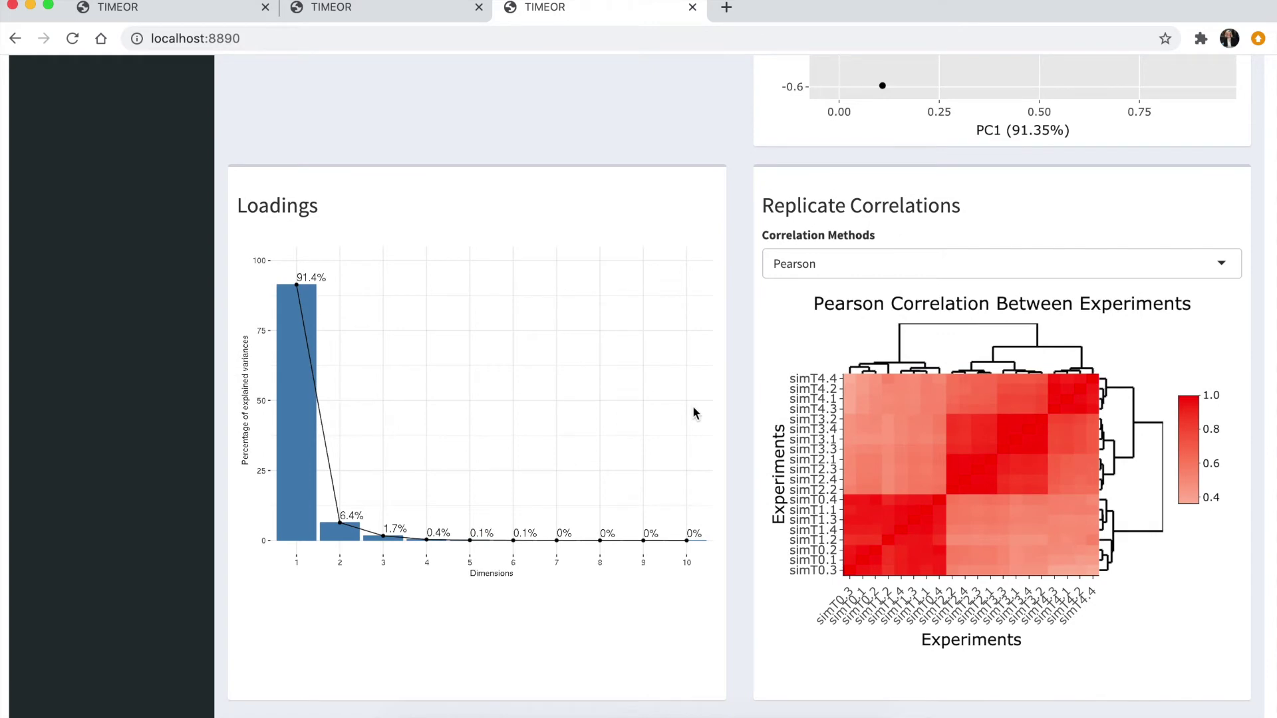
click(811, 264)
click(727, 262)
scroll(667, 205, up, 10)
Step: Look at the primary analysis page, and go back to the raw data processing page to review the adaptive default parameter answers
click(95, 175)
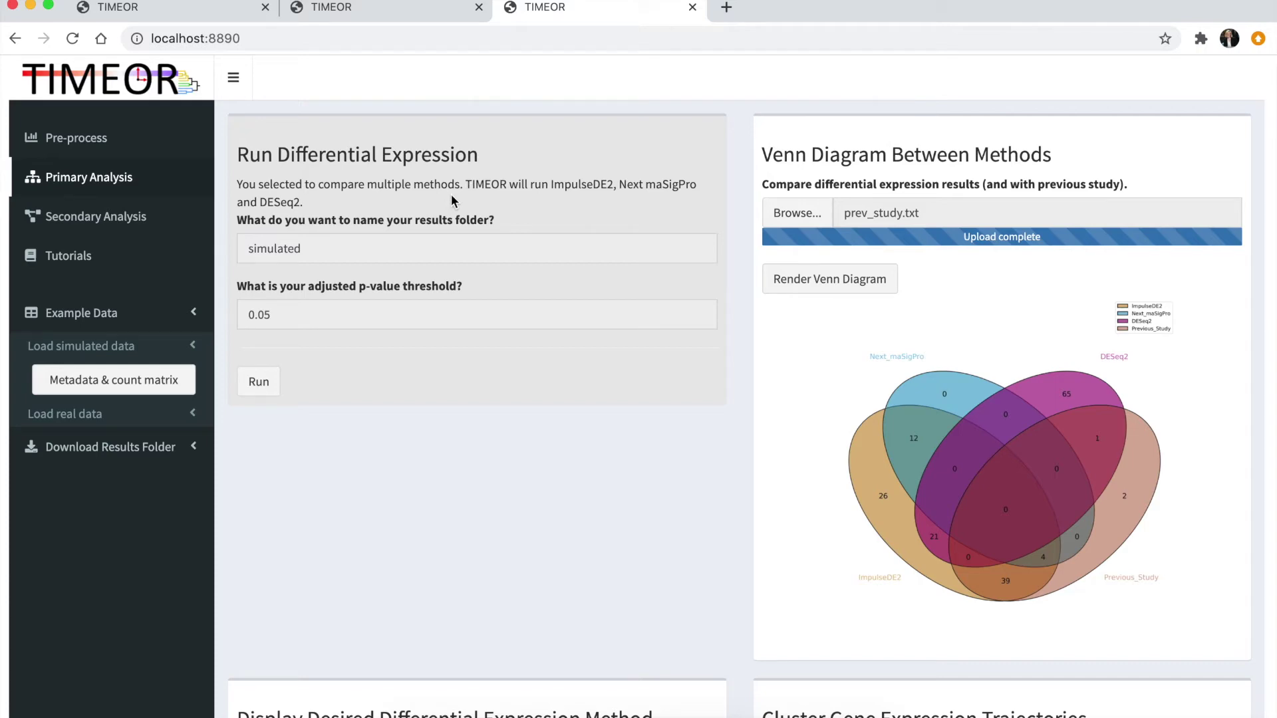
click(163, 137)
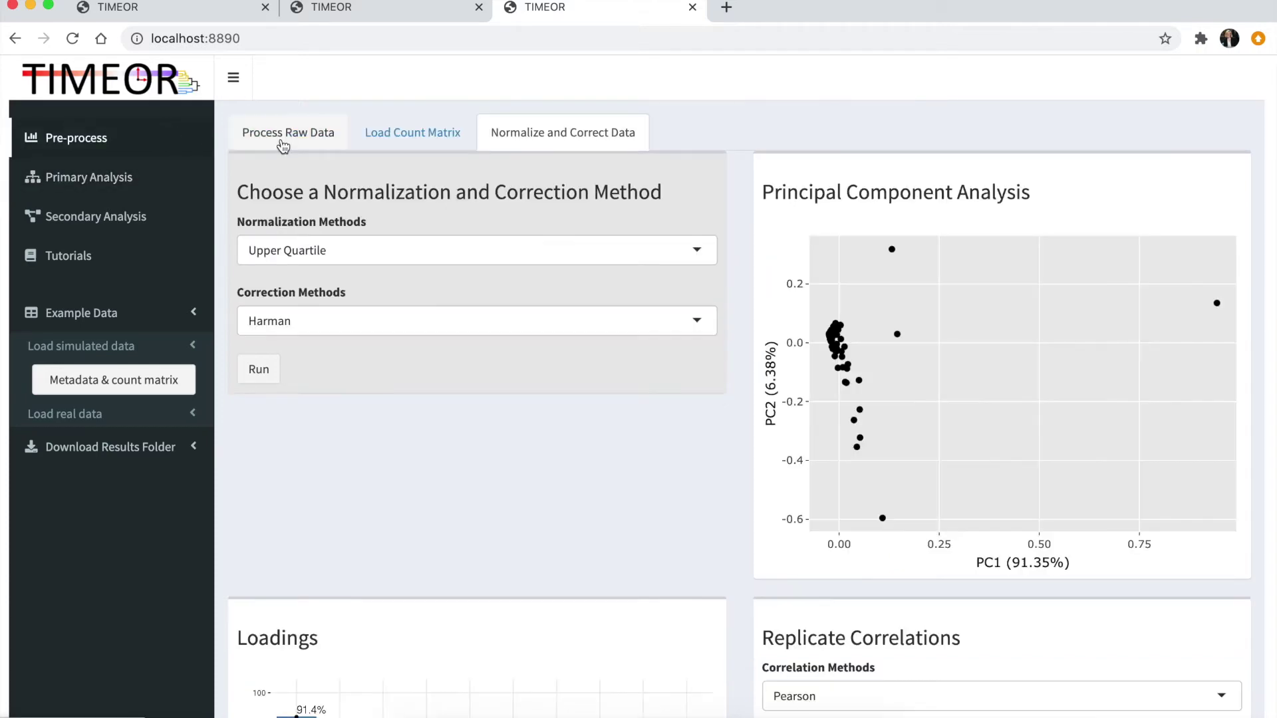
click(286, 137)
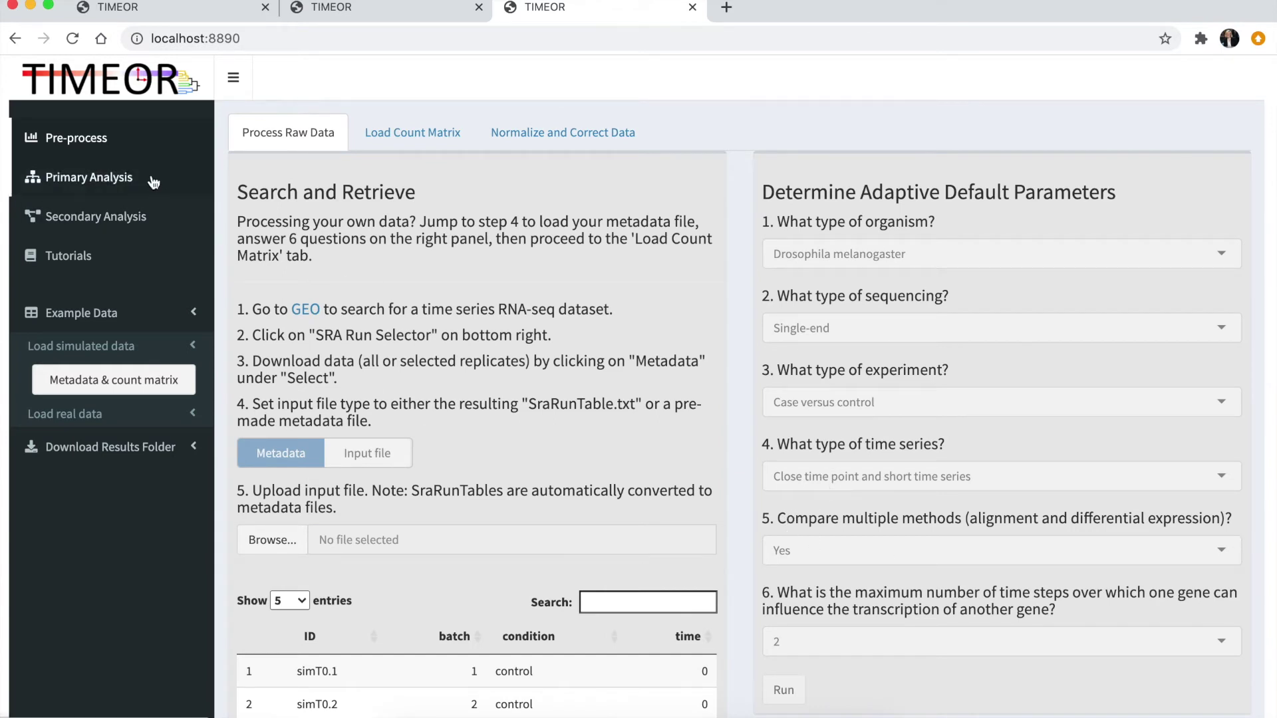
Step: Return to primary analysis and examine the Venn diagram between methods, the ImpulseDE2 results table and the gene expression clustermap
click(171, 181)
scroll(723, 308, down, 1)
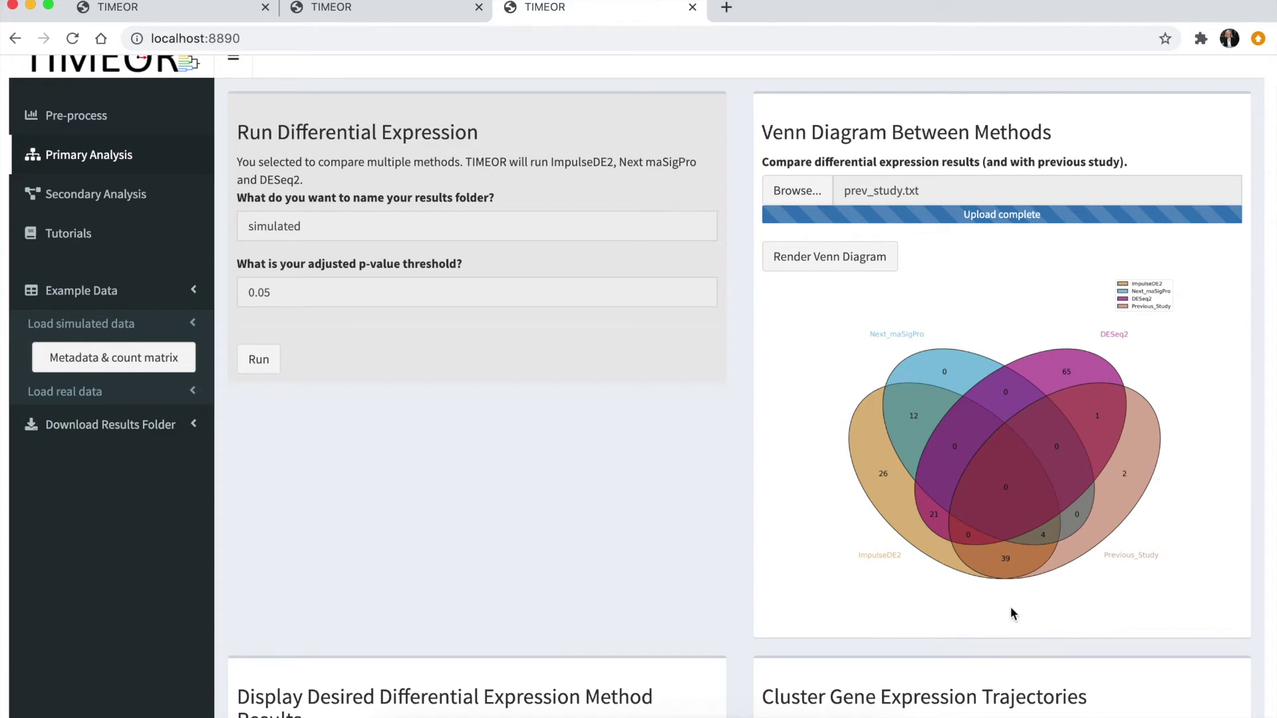
scroll(1108, 545, down, 5)
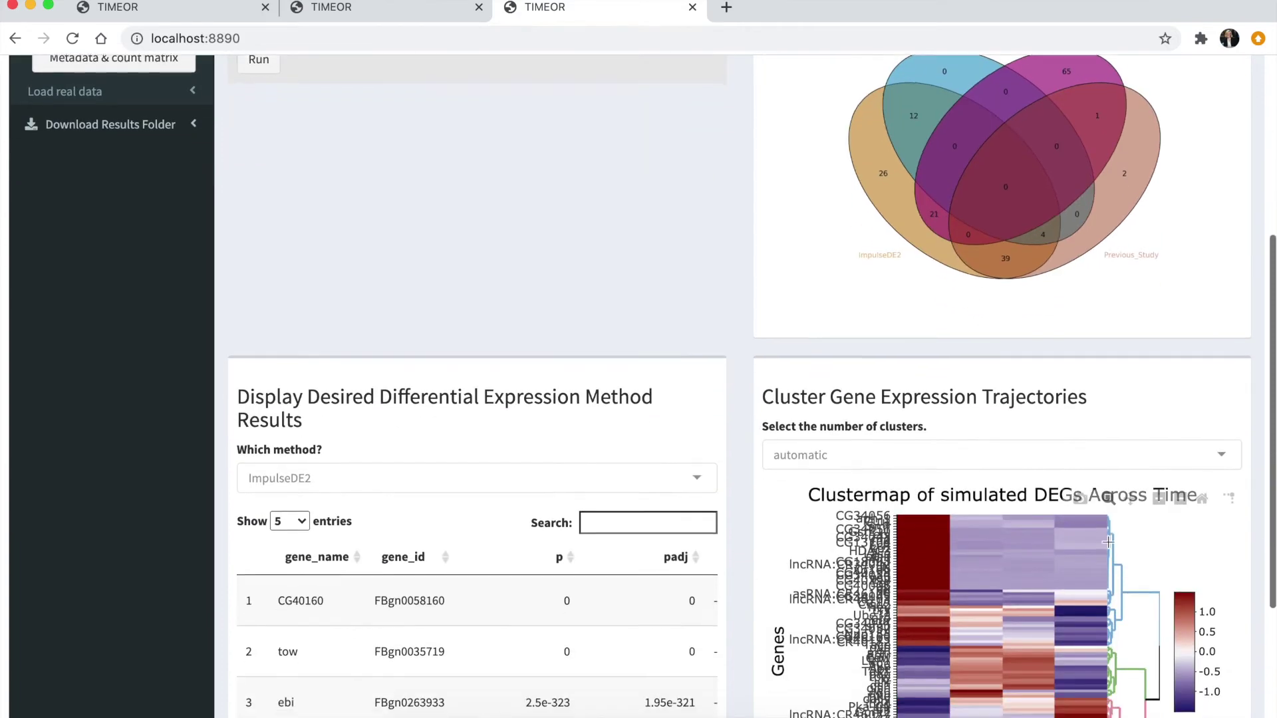
scroll(1108, 542, down, 2)
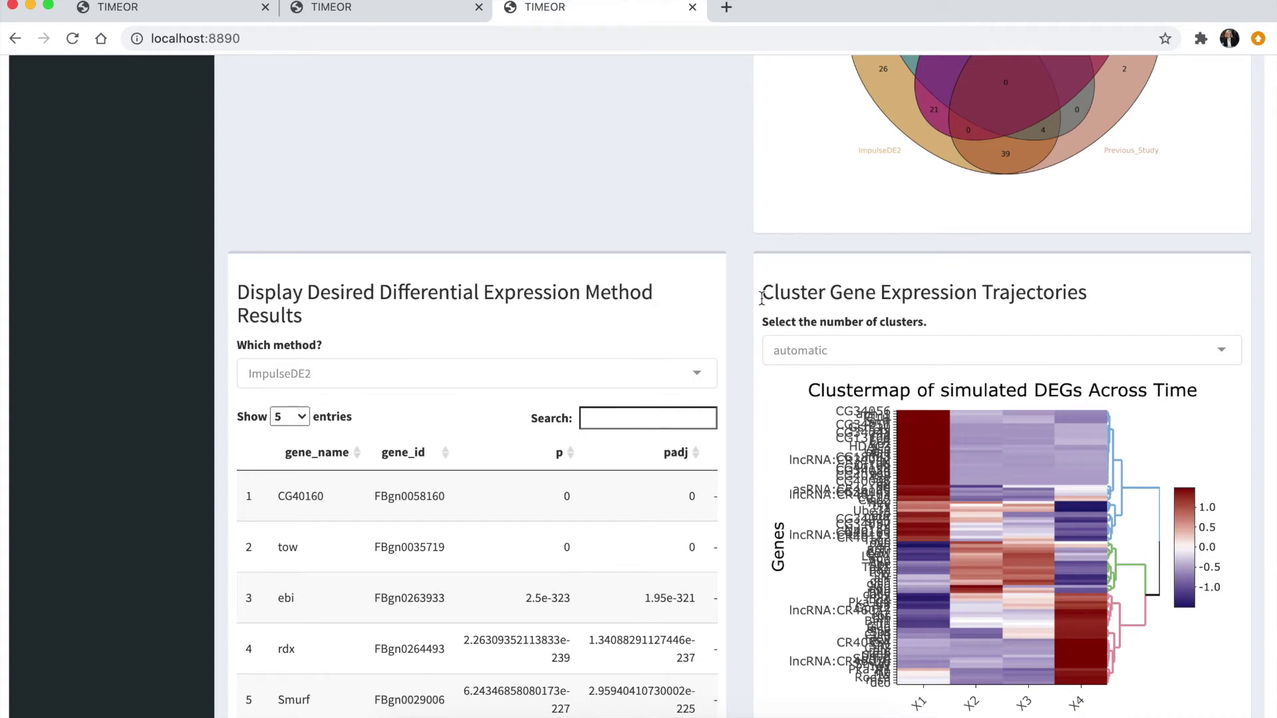
mouse_move(967, 475)
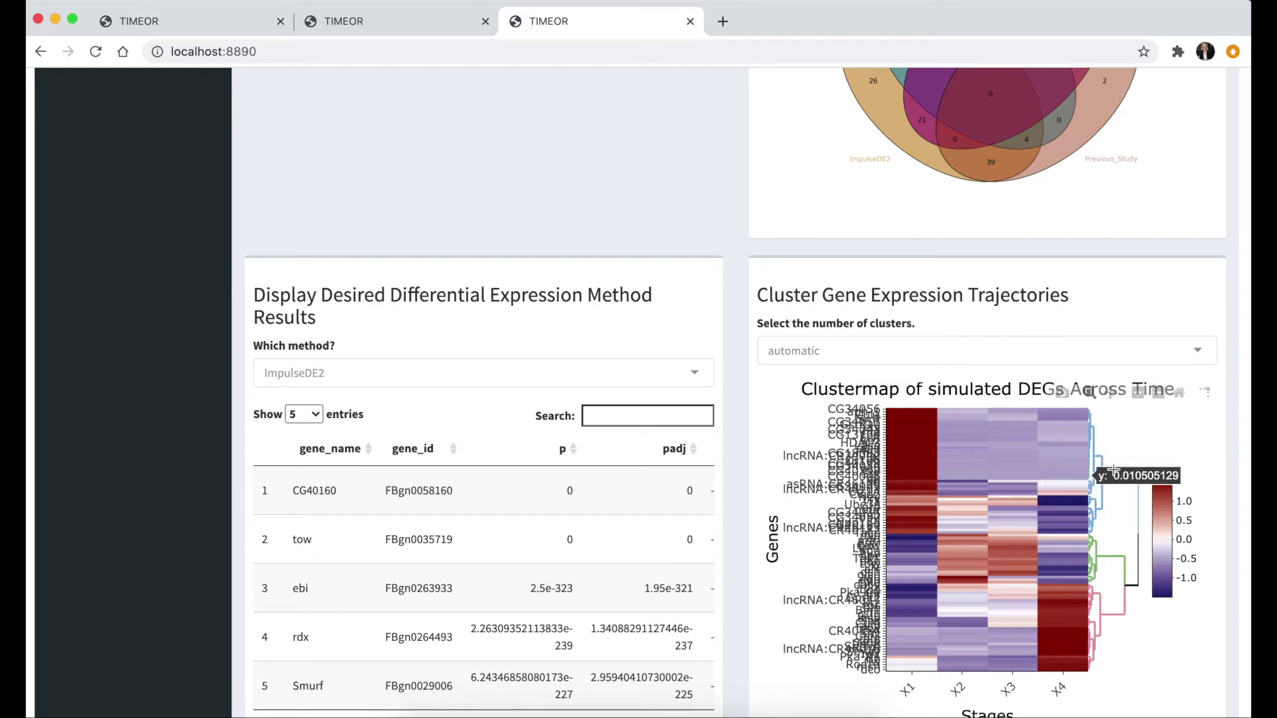
scroll(1103, 452, down, 2)
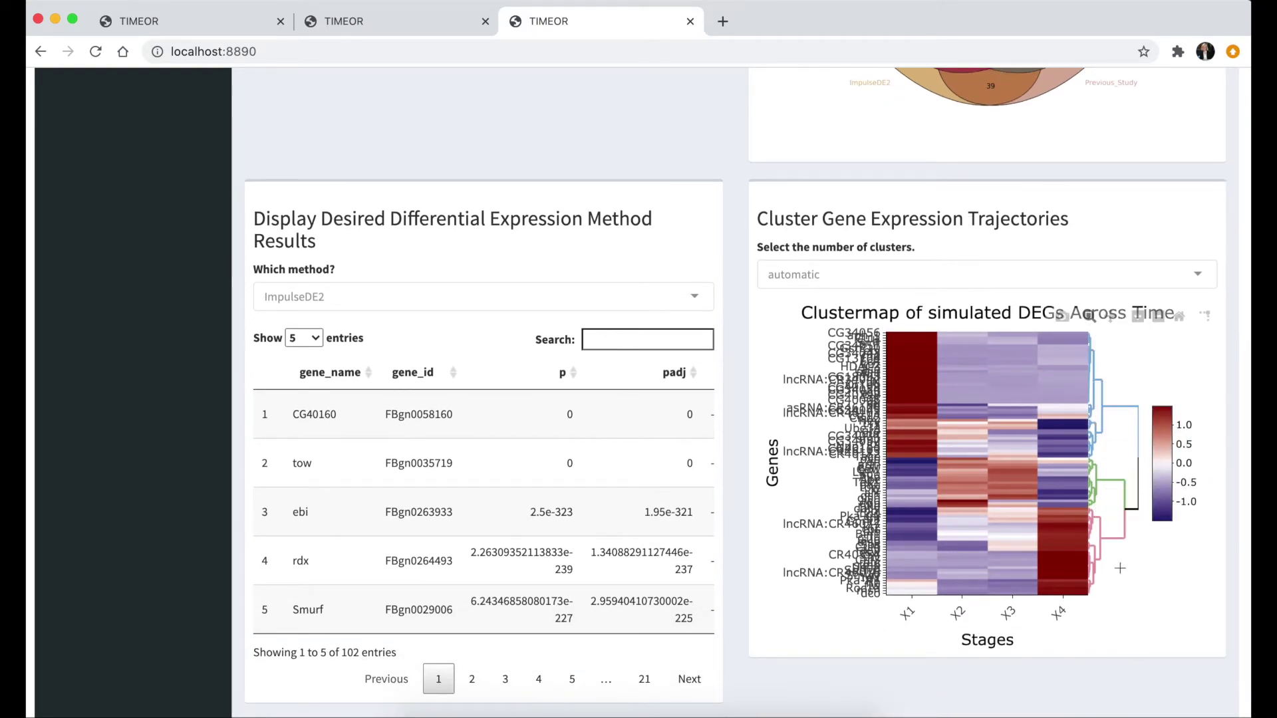
scroll(713, 429, down, 1)
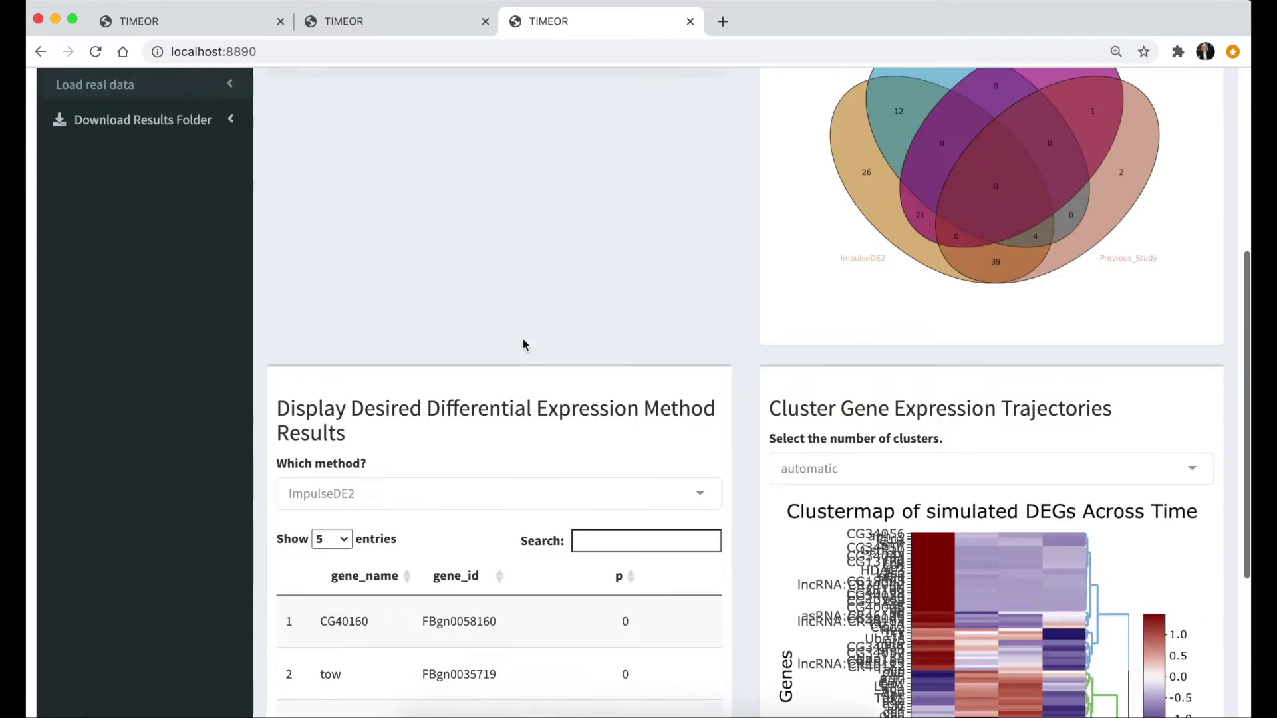
scroll(523, 338, up, 5)
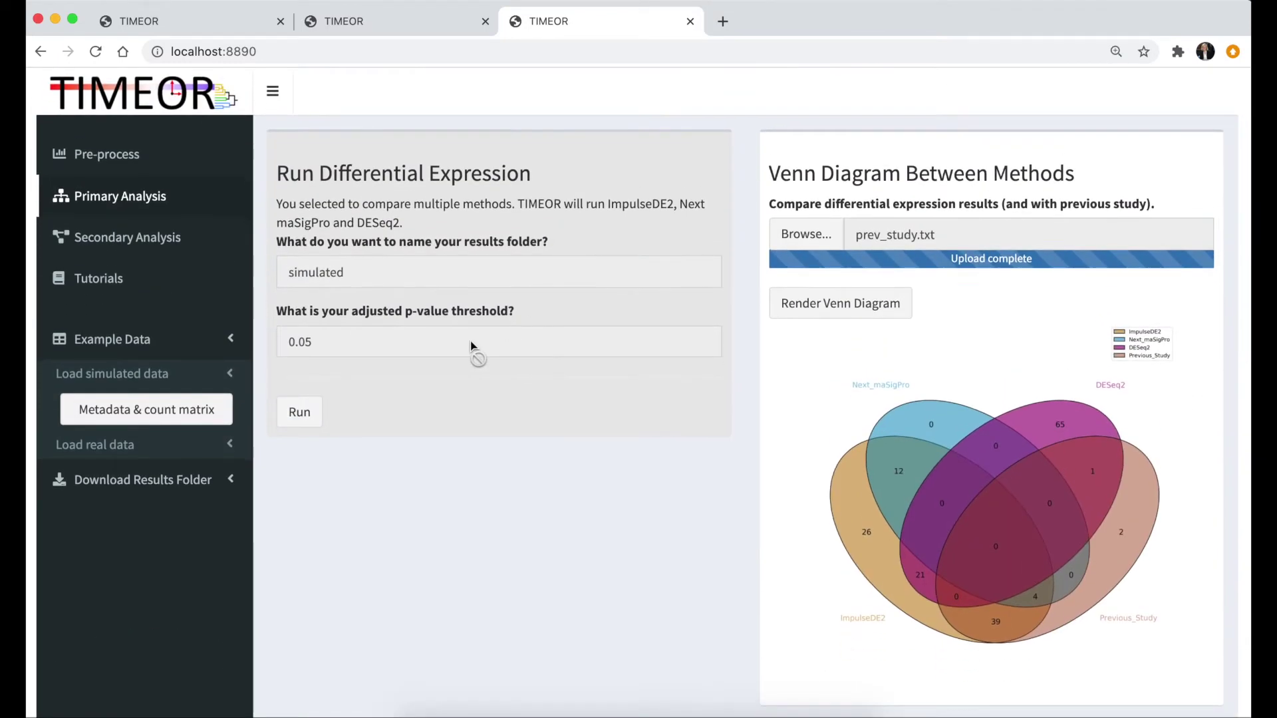
Step: Open the secondary analysis enrichment page, inspect the trajectory clustermap, and highlight the chosen gene set of cluster 3
click(176, 239)
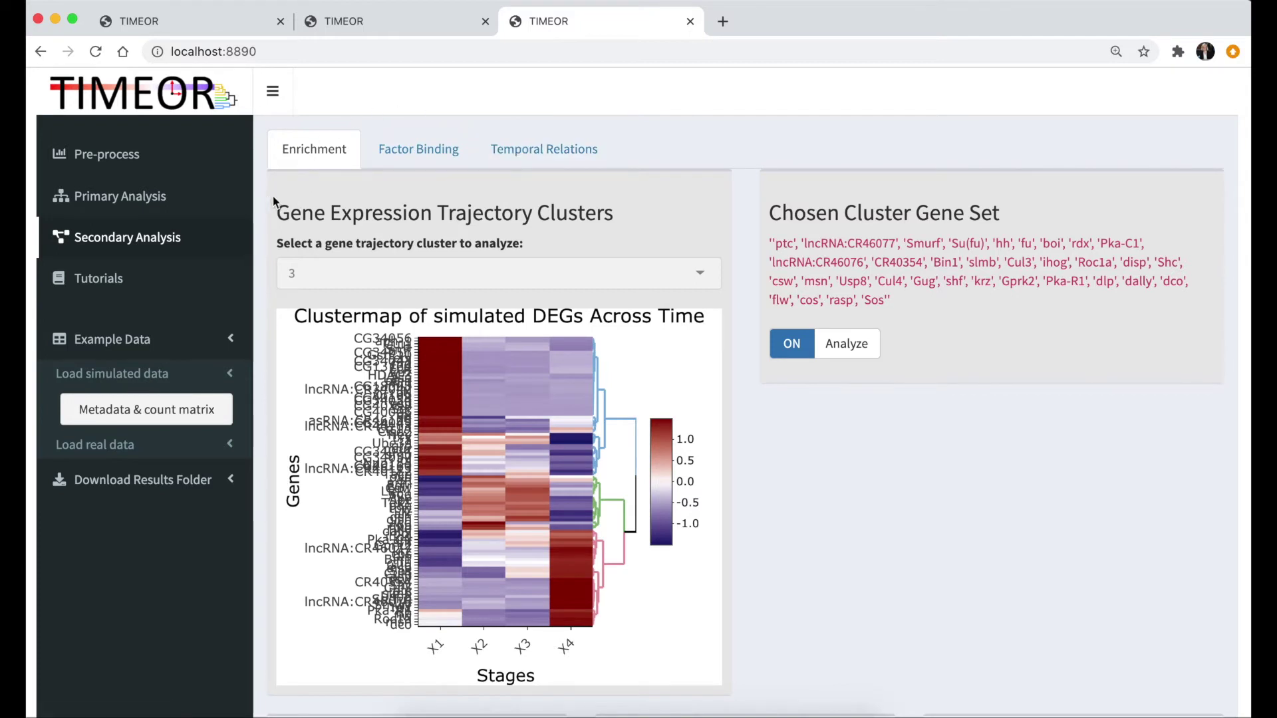
scroll(359, 211, down, 1)
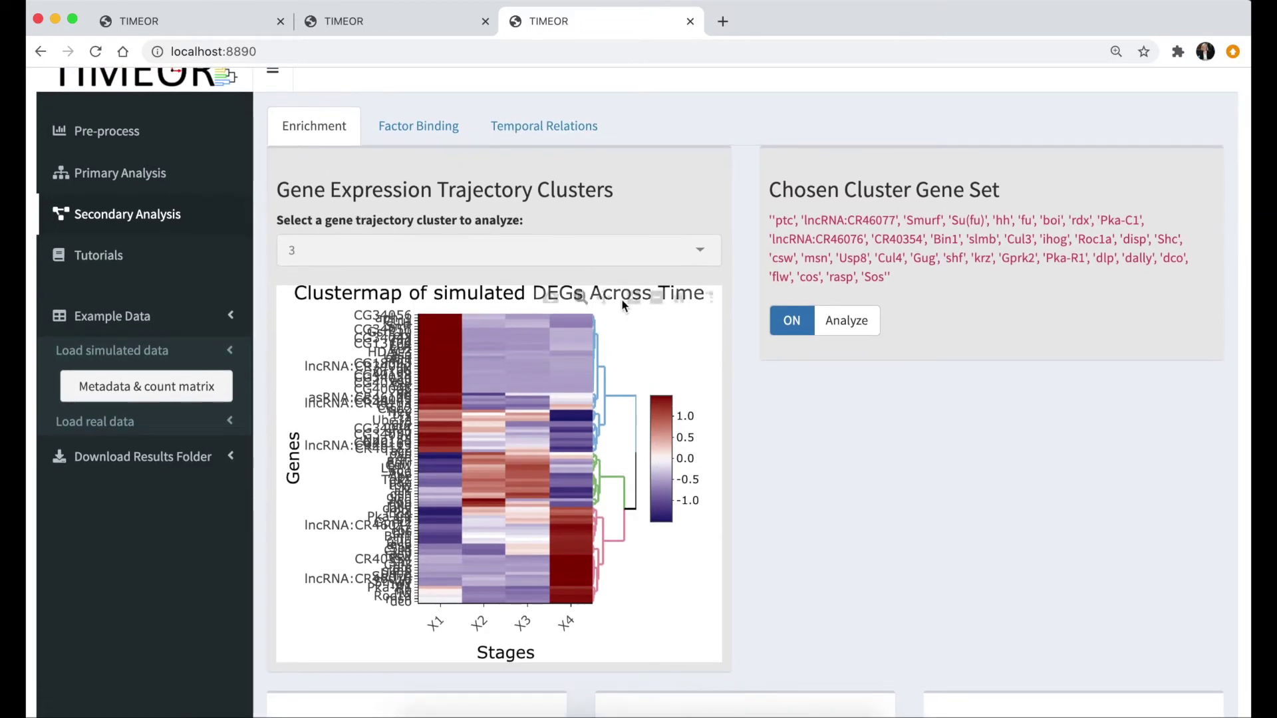
mouse_move(512, 477)
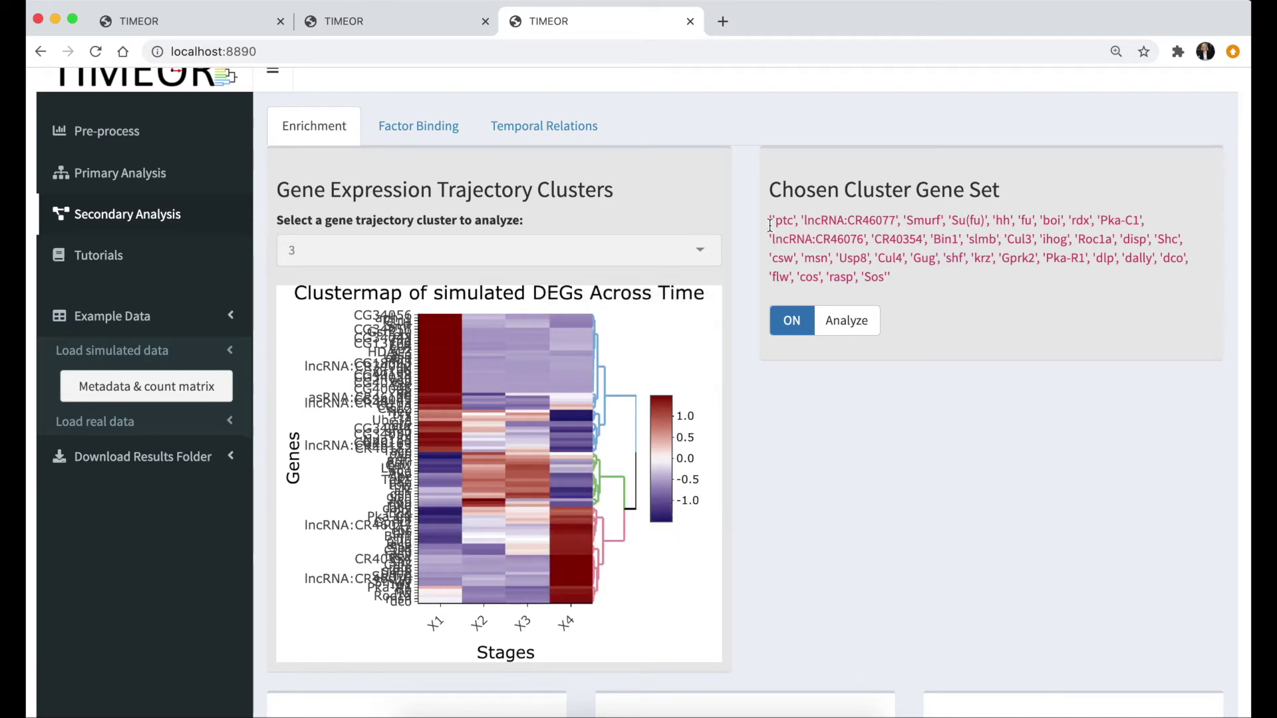
drag(771, 218, 898, 293)
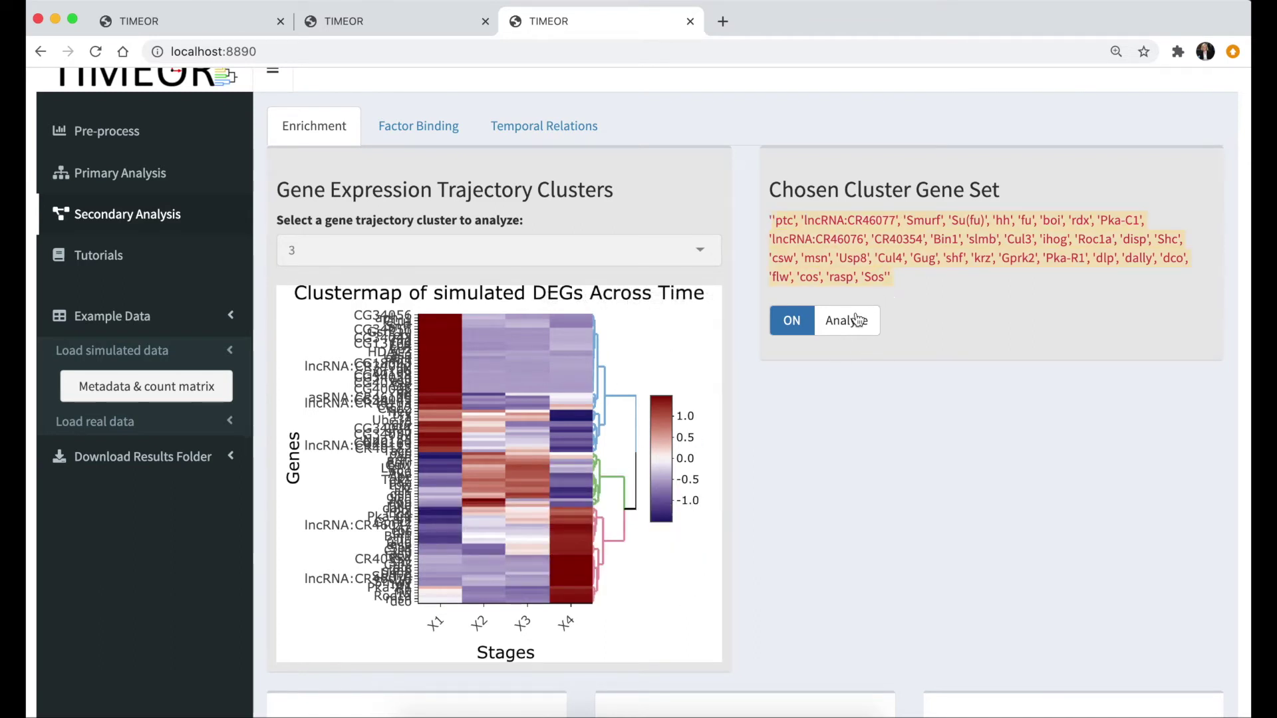
Step: Examine cluster 3's molecular function, biological process and cellular component plots, along with its pathway, protein network and de novo motifs
scroll(768, 441, down, 4)
scroll(766, 469, down, 2)
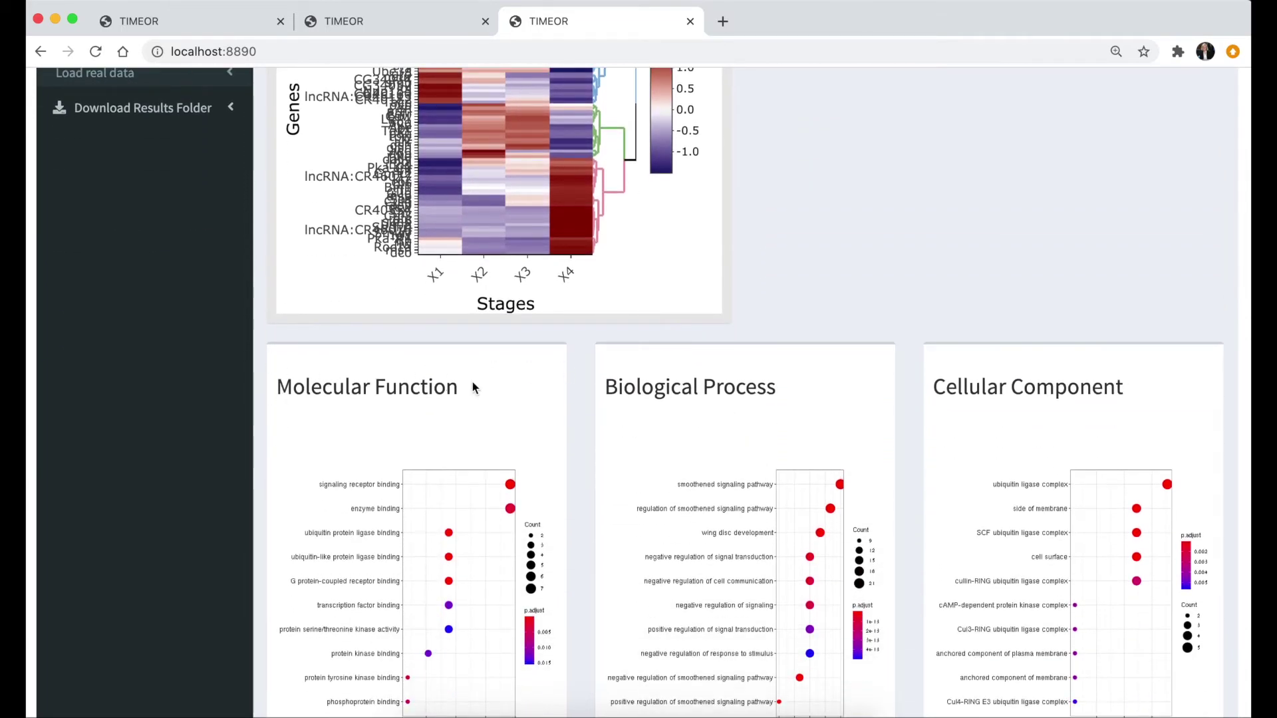
scroll(872, 370, down, 8)
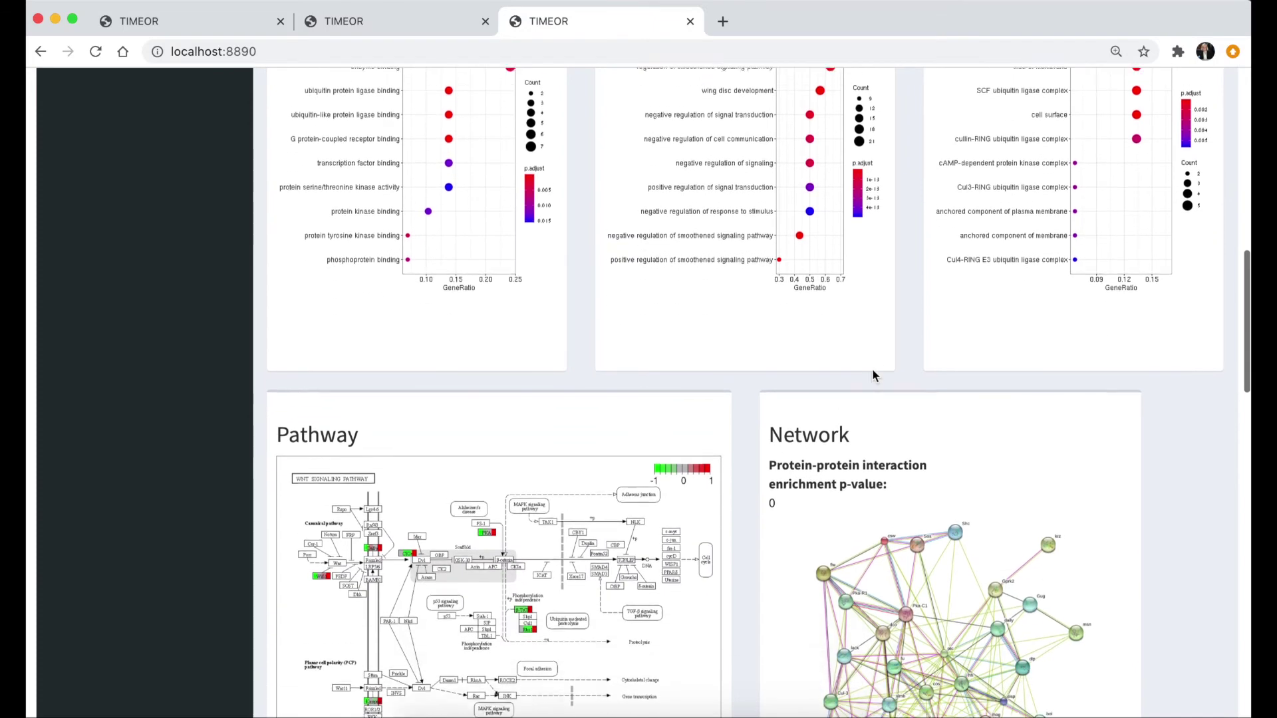
scroll(868, 426, down, 3)
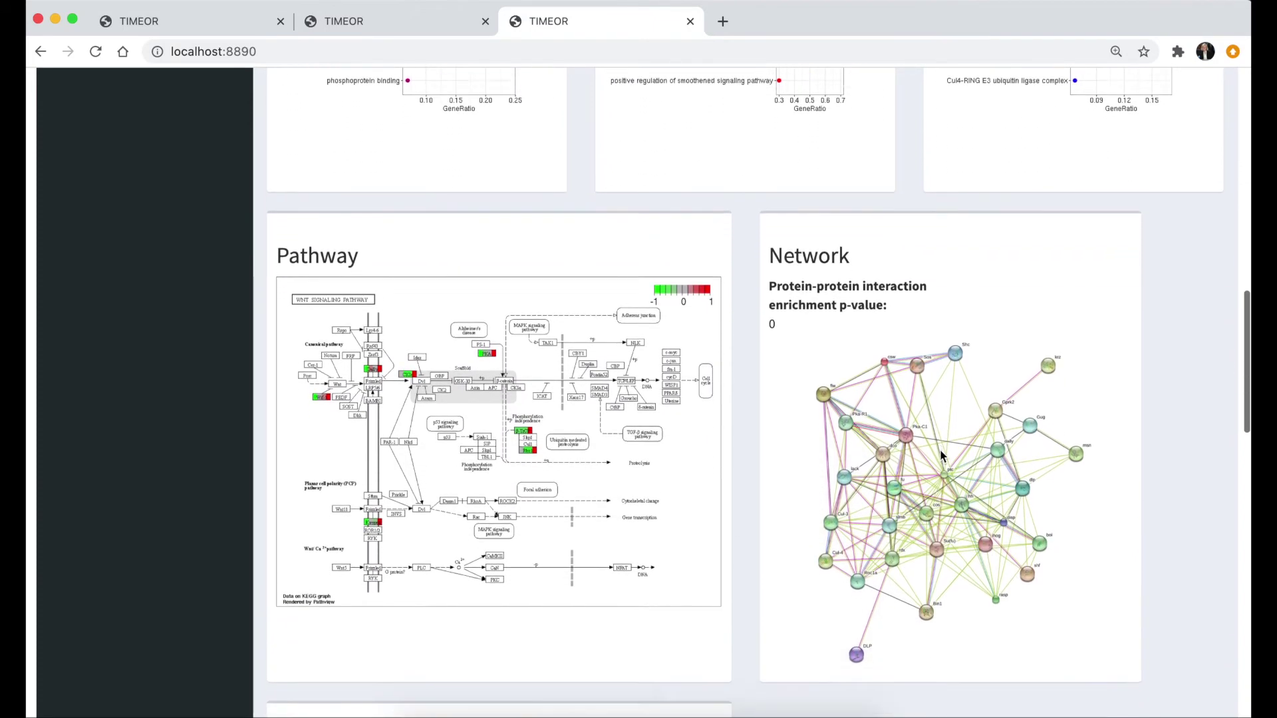
scroll(941, 456, down, 14)
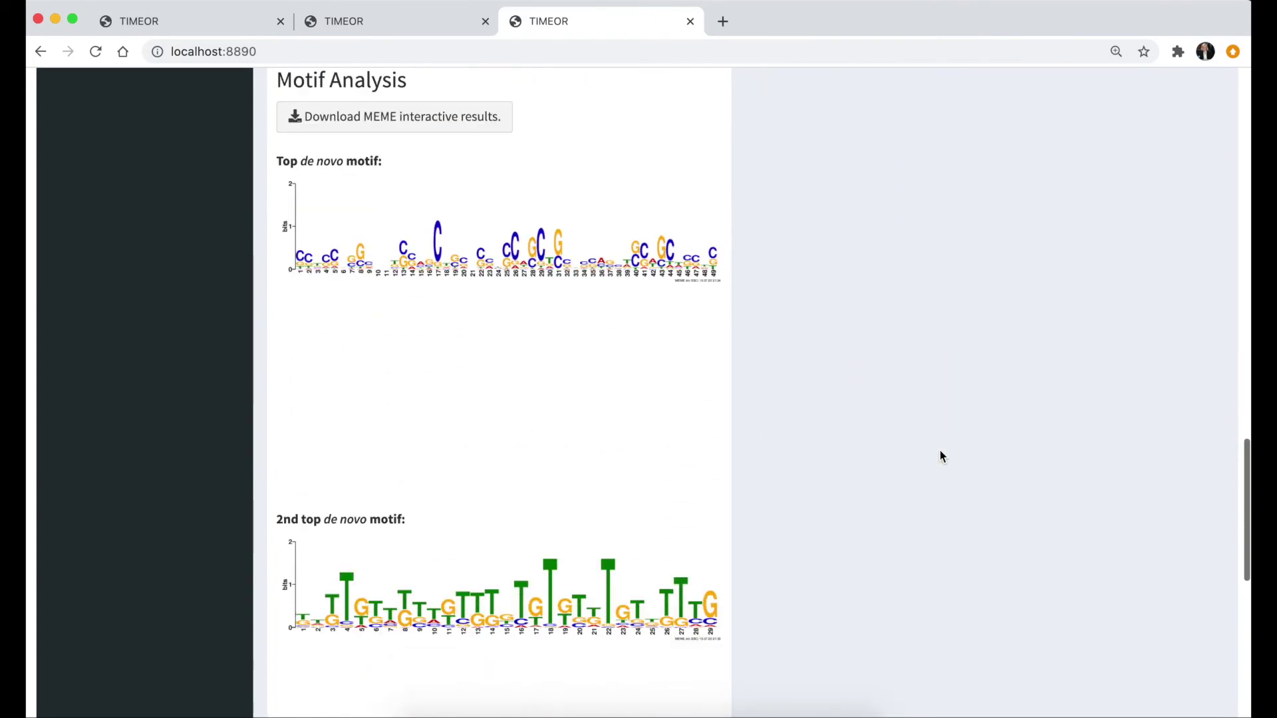
Step: Download the MEME interactive motif results, look through the motif locations and input settings in the report, and close it
scroll(940, 452, up, 8)
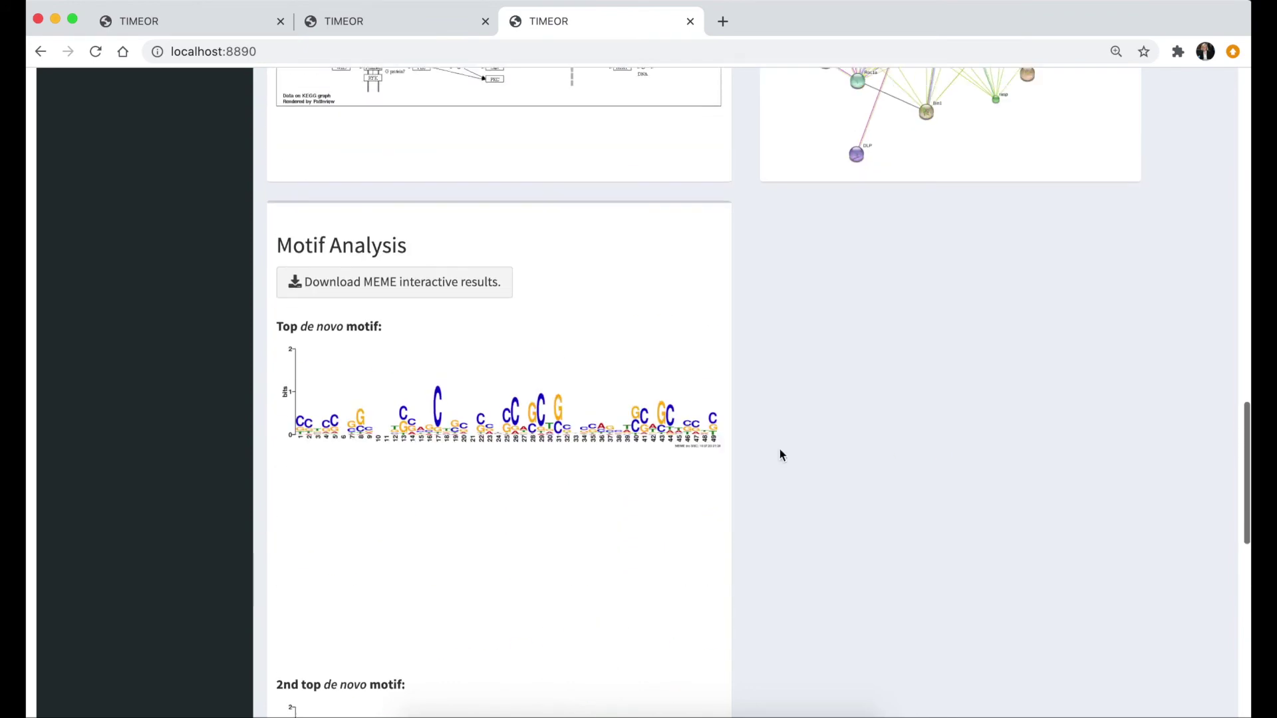
click(433, 287)
click(133, 702)
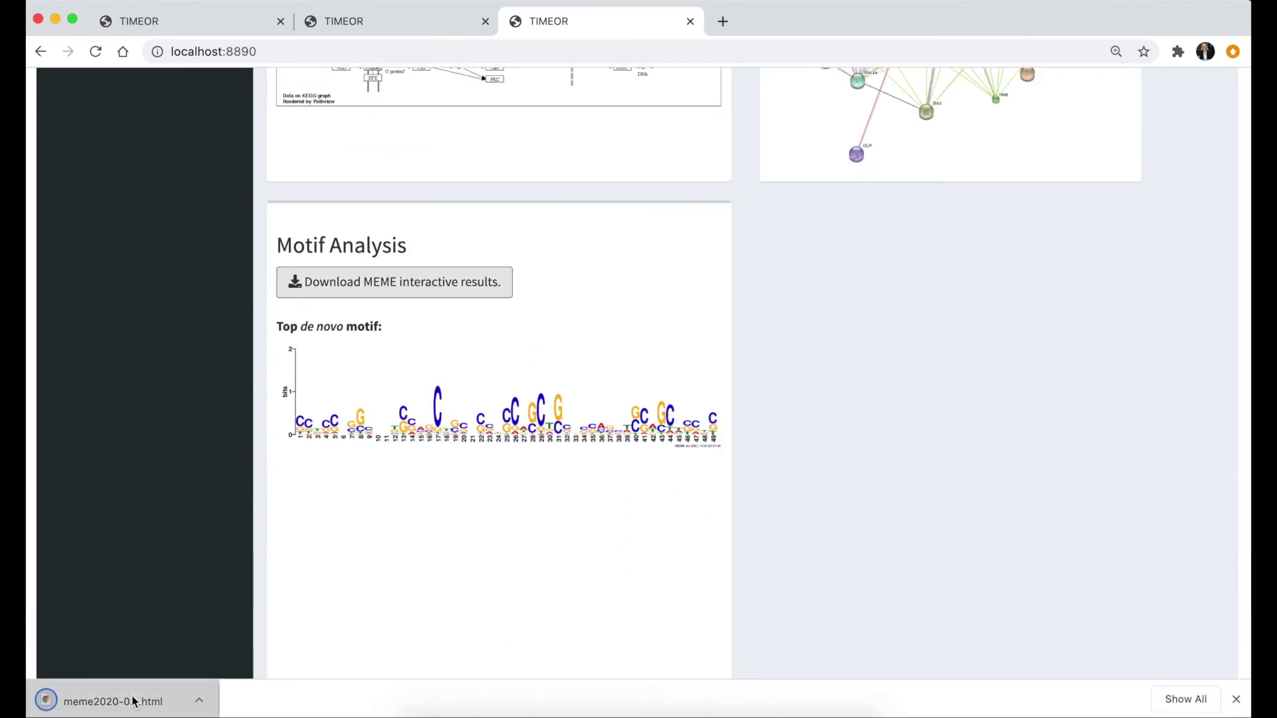
scroll(696, 489, down, 15)
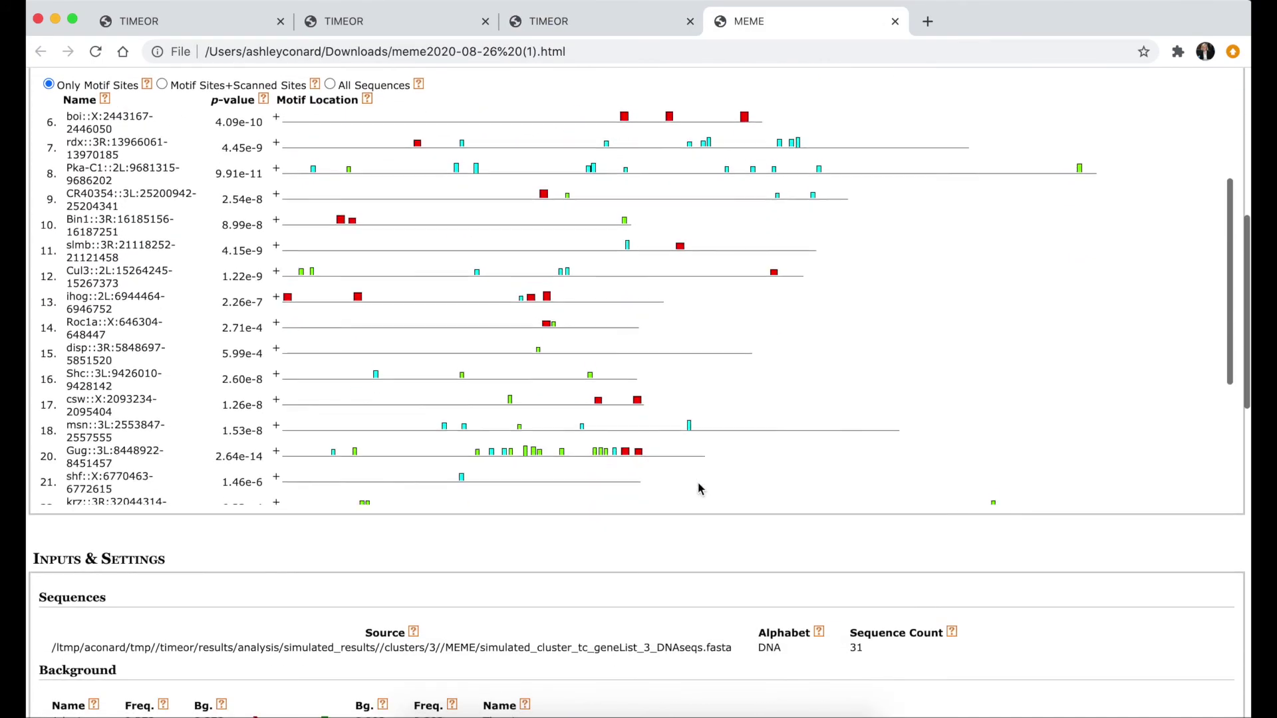
scroll(697, 488, down, 3)
key(super+w)
Step: Display the factor binding page at default zoom and inspect the clustermap and the observed and top predicted transcription factors table
scroll(585, 343, up, 10)
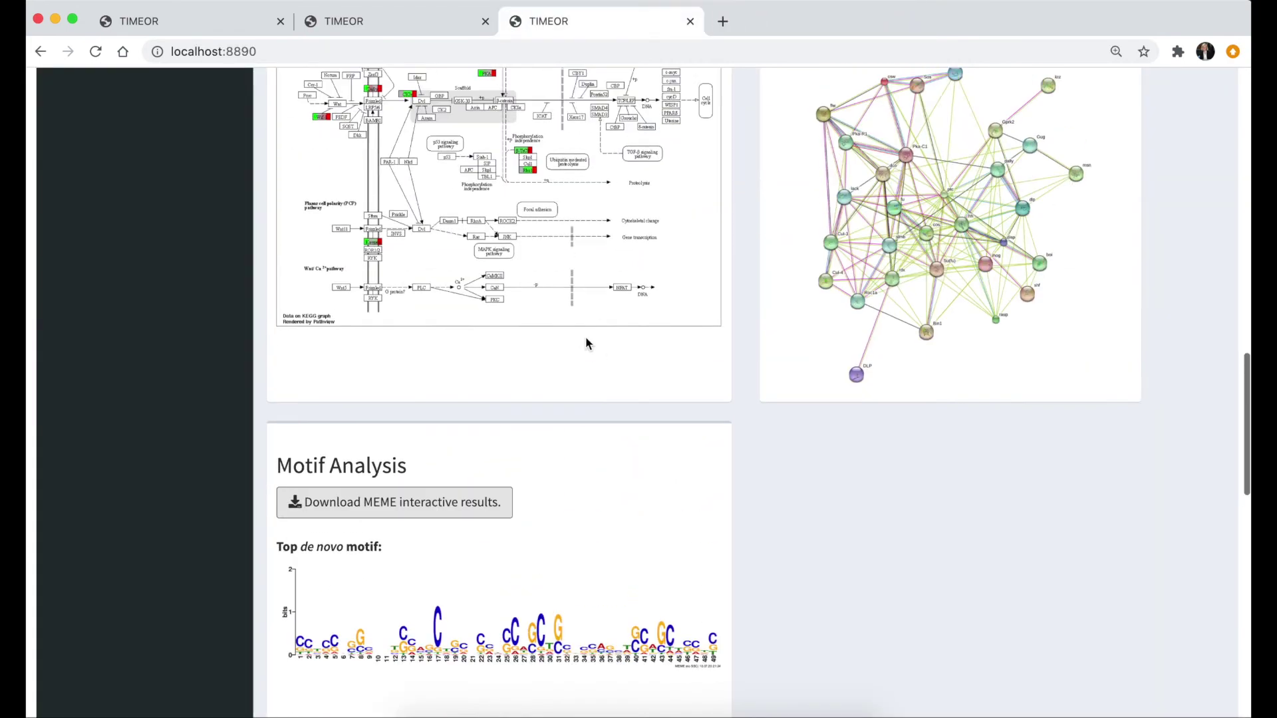
scroll(585, 344, up, 10)
key(ctrl+0)
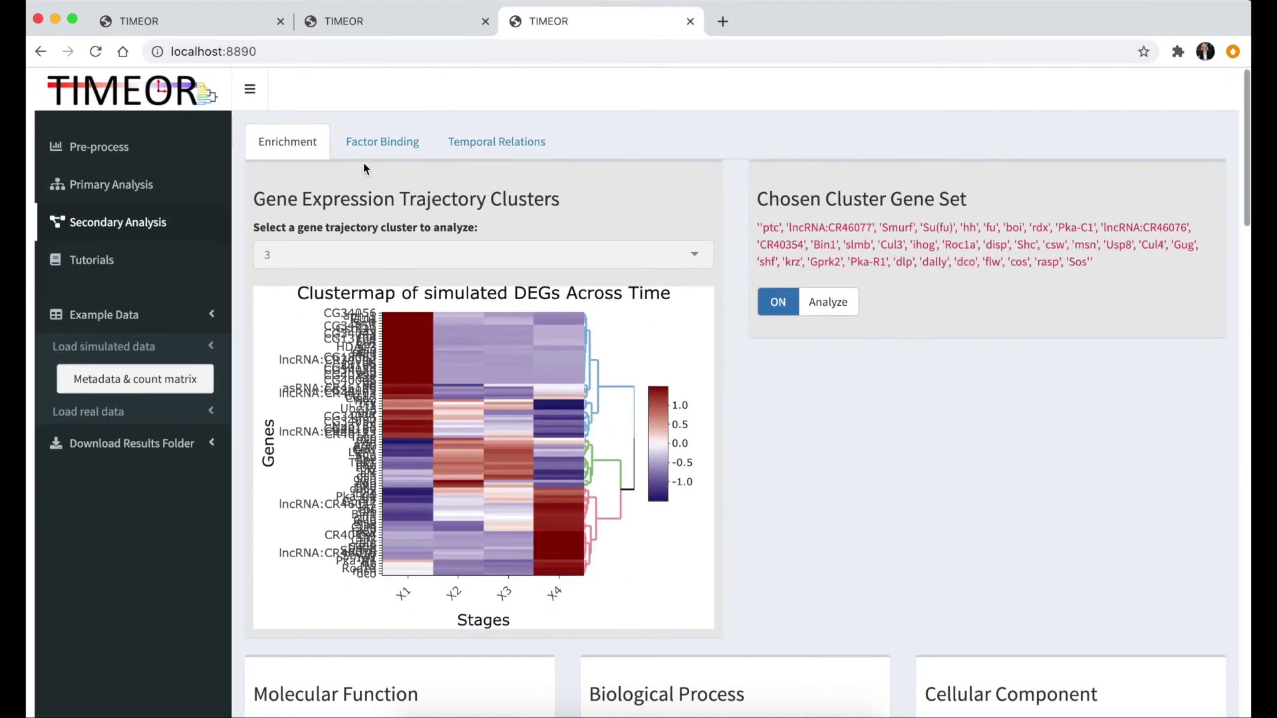
click(364, 146)
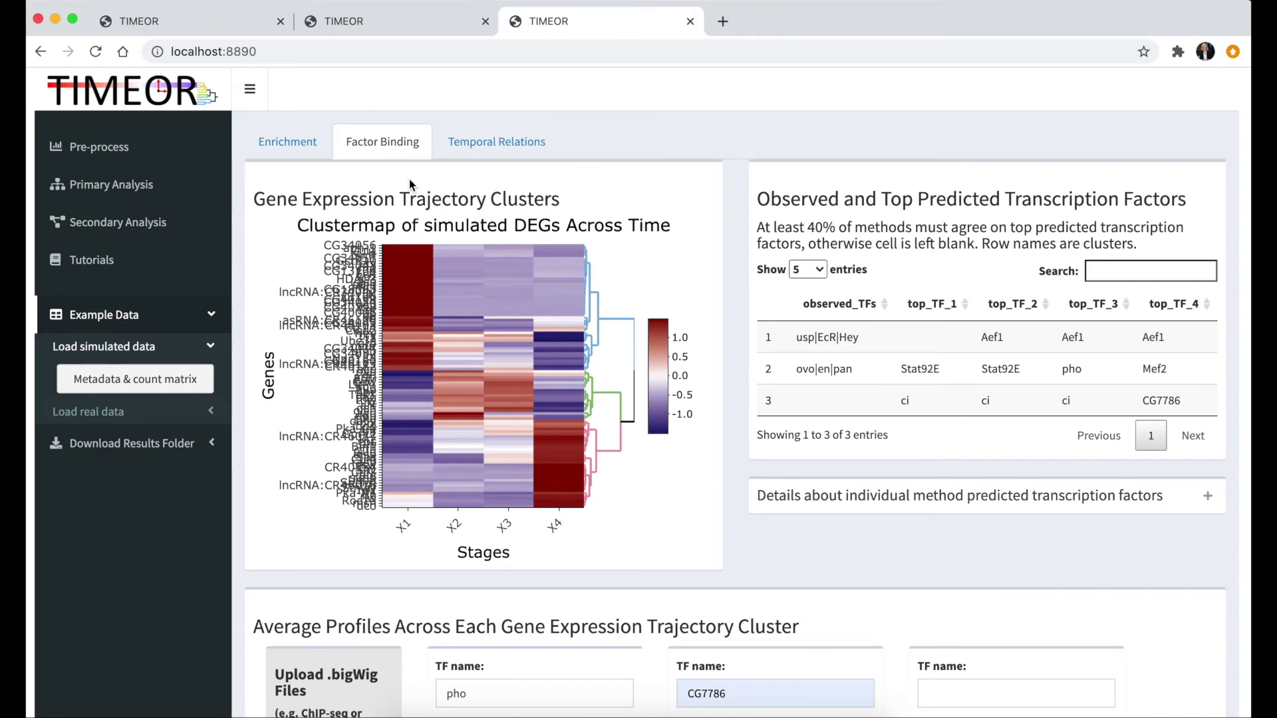
mouse_move(399, 267)
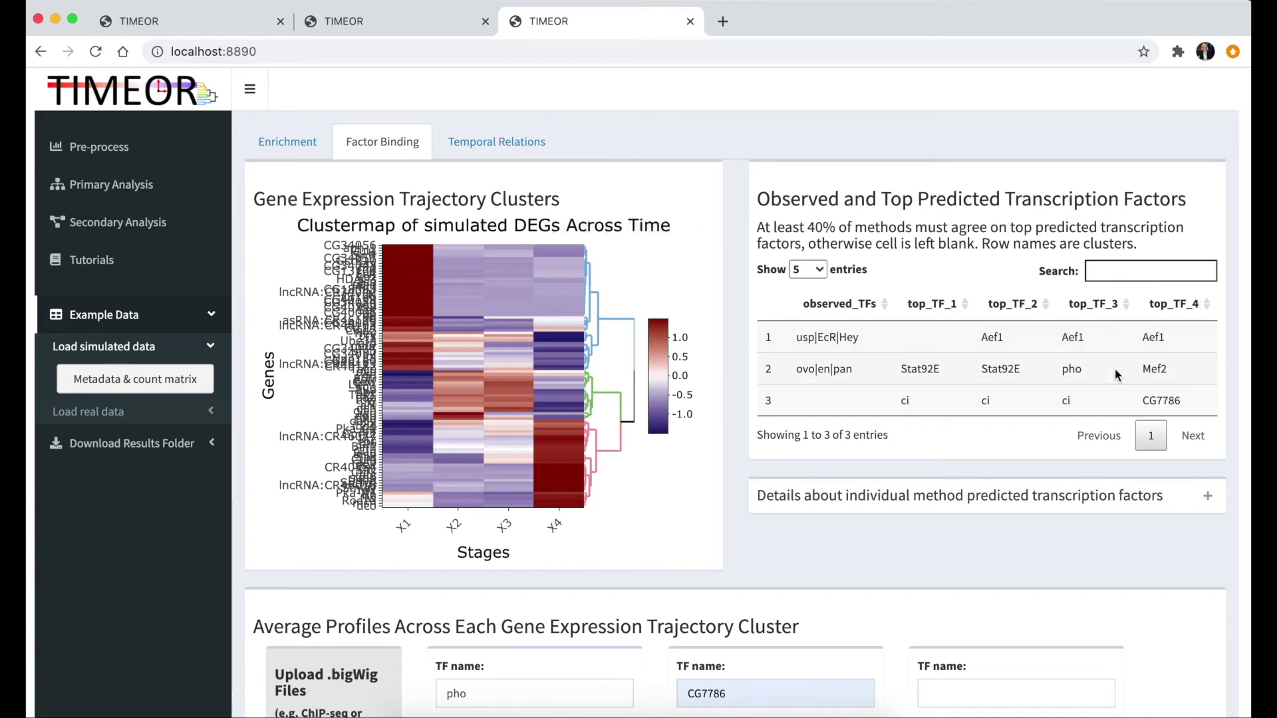
scroll(1114, 368, right, 2)
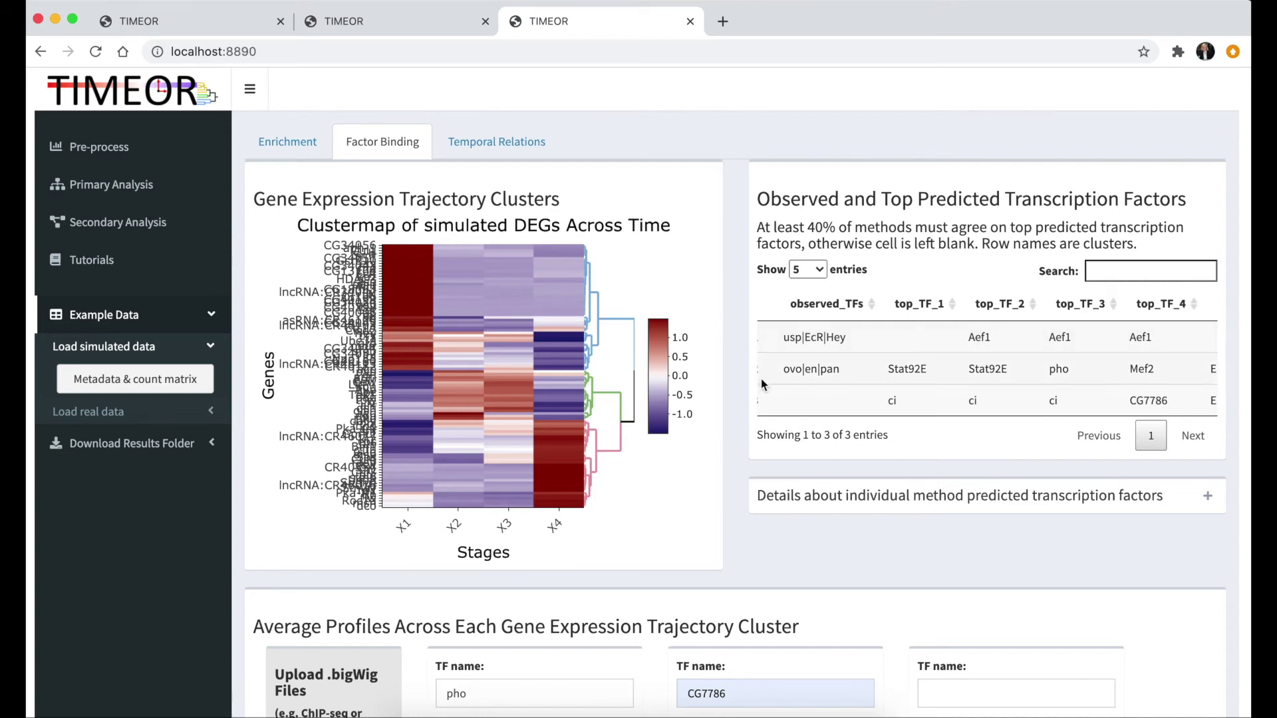
Step: Check the predicted factors' ENCODE accession numbers, and expand and inspect the individual methods' transcription factor prediction rankings for cluster 3
scroll(757, 392, down, 2)
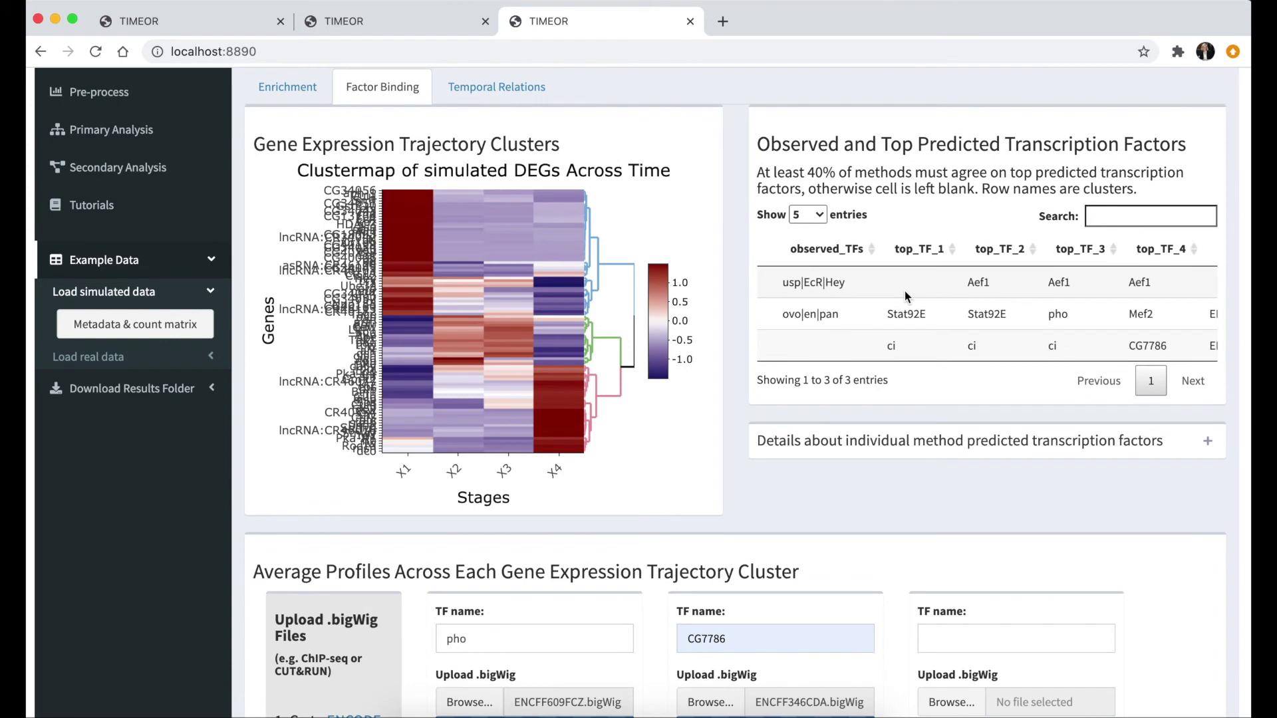
scroll(905, 290, right, 5)
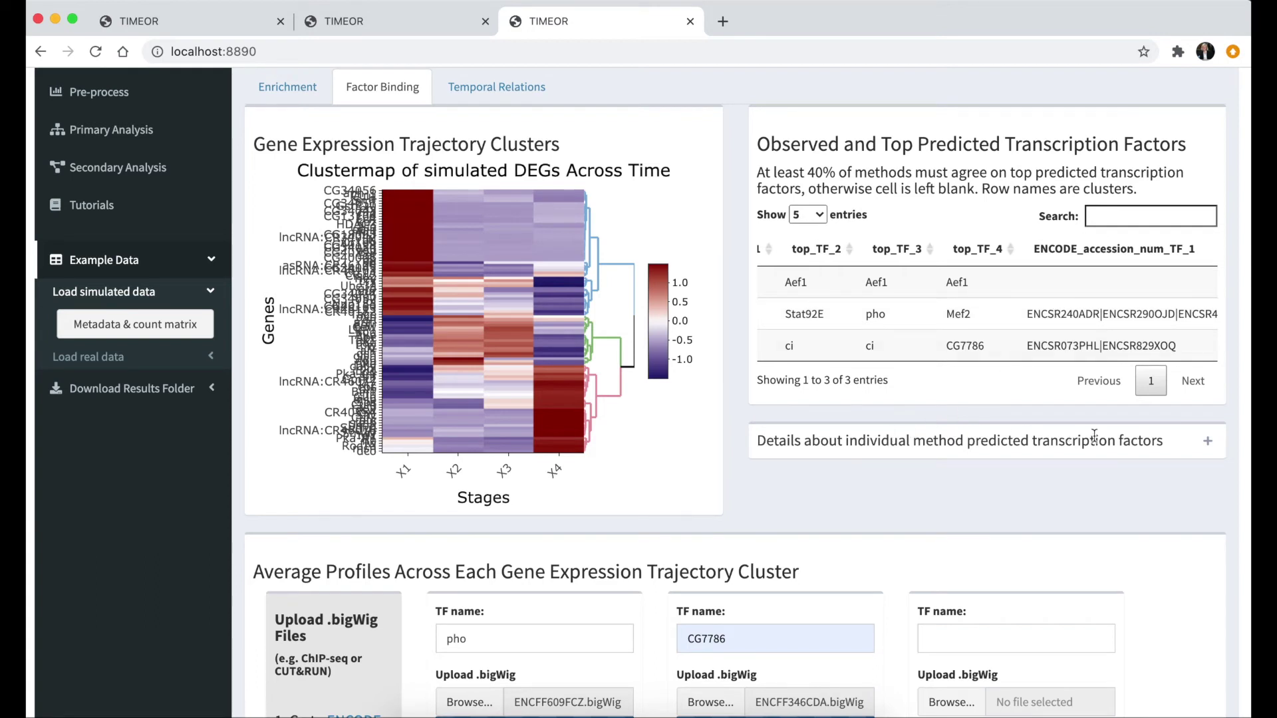
click(1207, 442)
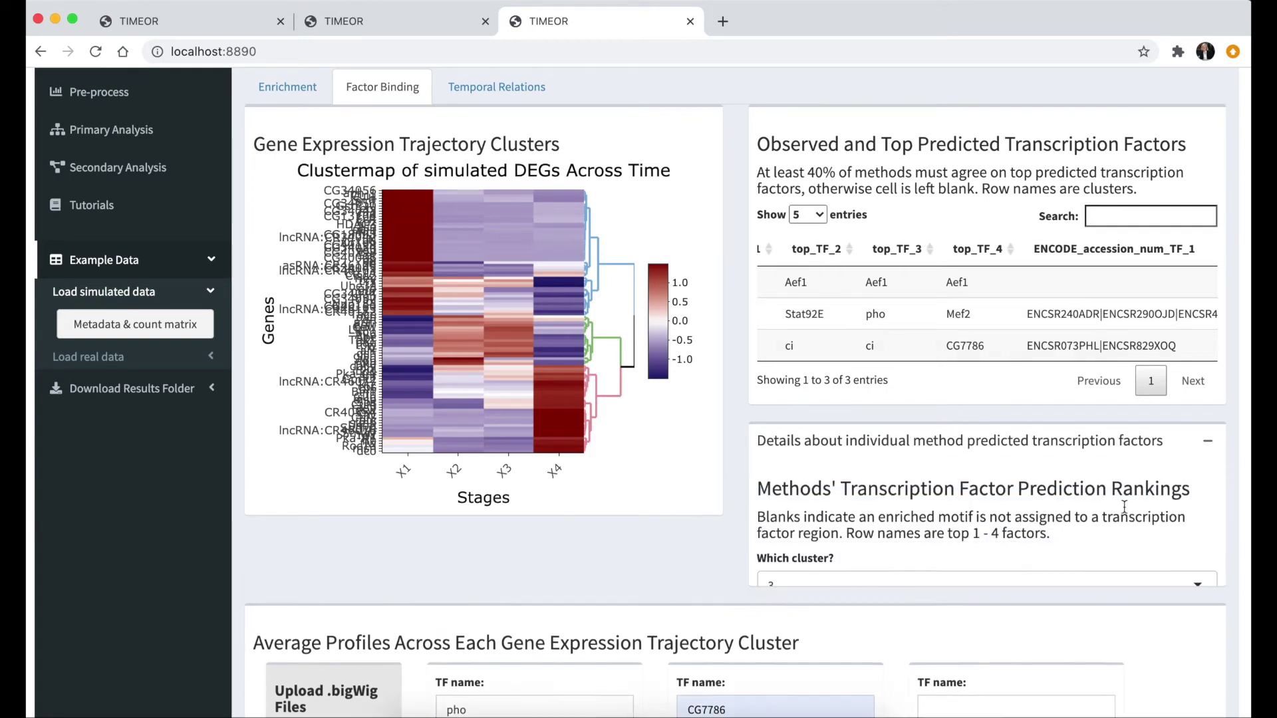
scroll(1069, 532, down, 3)
scroll(868, 585, down, 2)
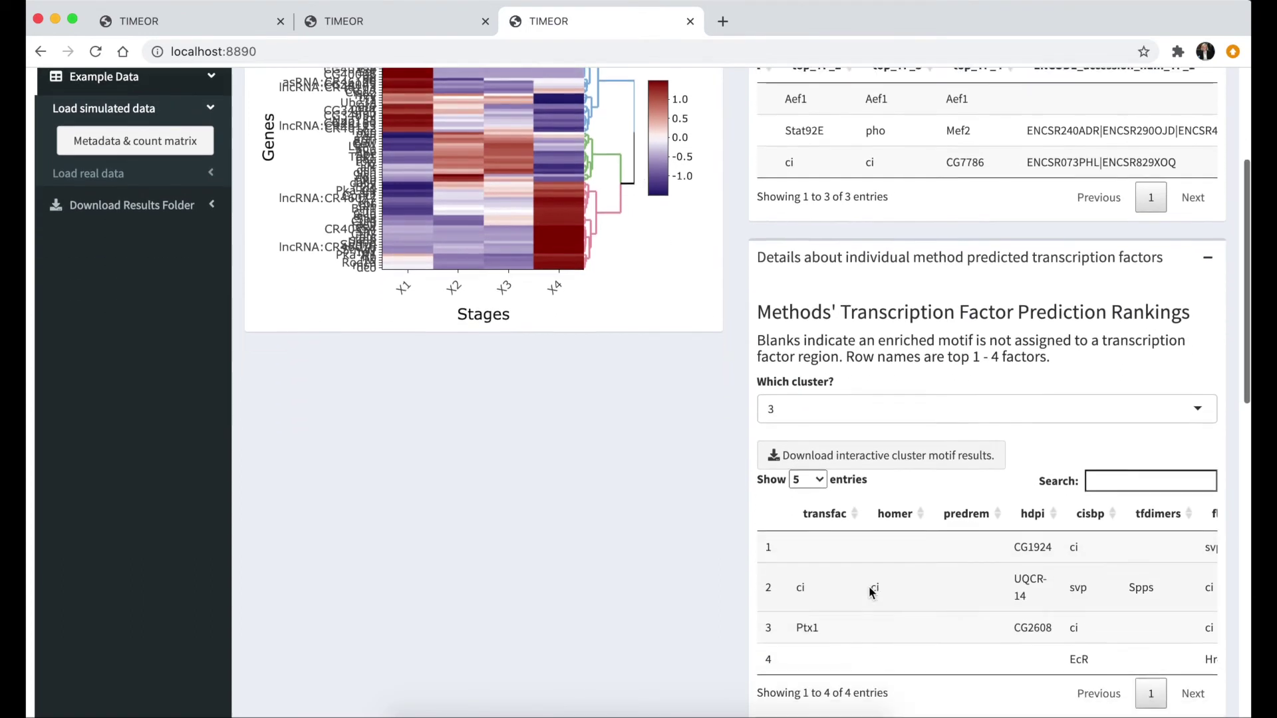
mouse_move(552, 210)
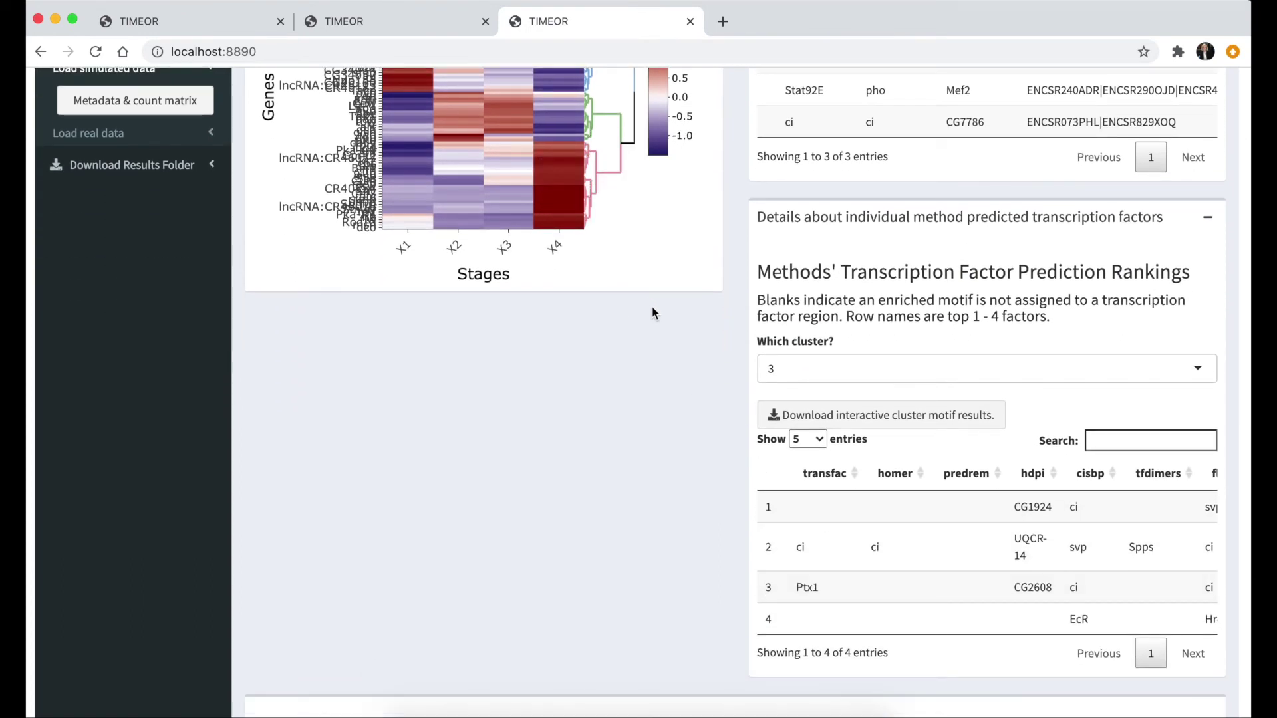
scroll(841, 555, down, 1)
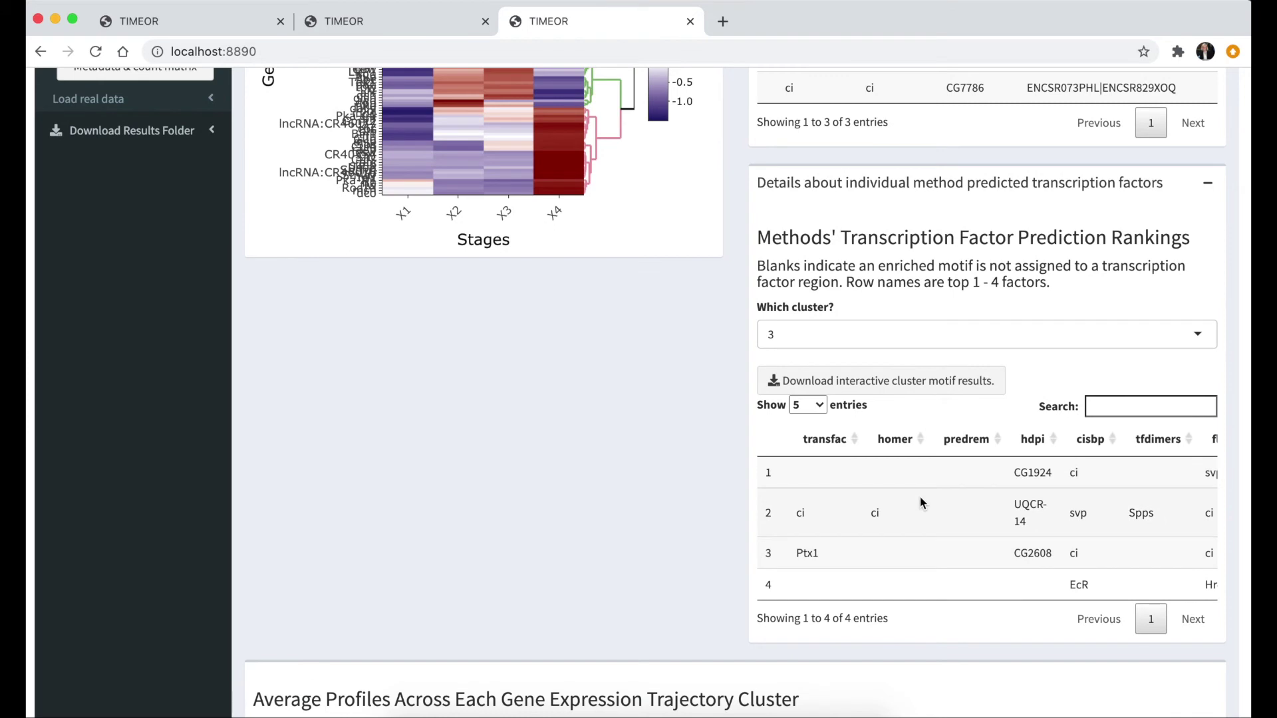
scroll(920, 496, right, 3)
scroll(983, 470, right, 2)
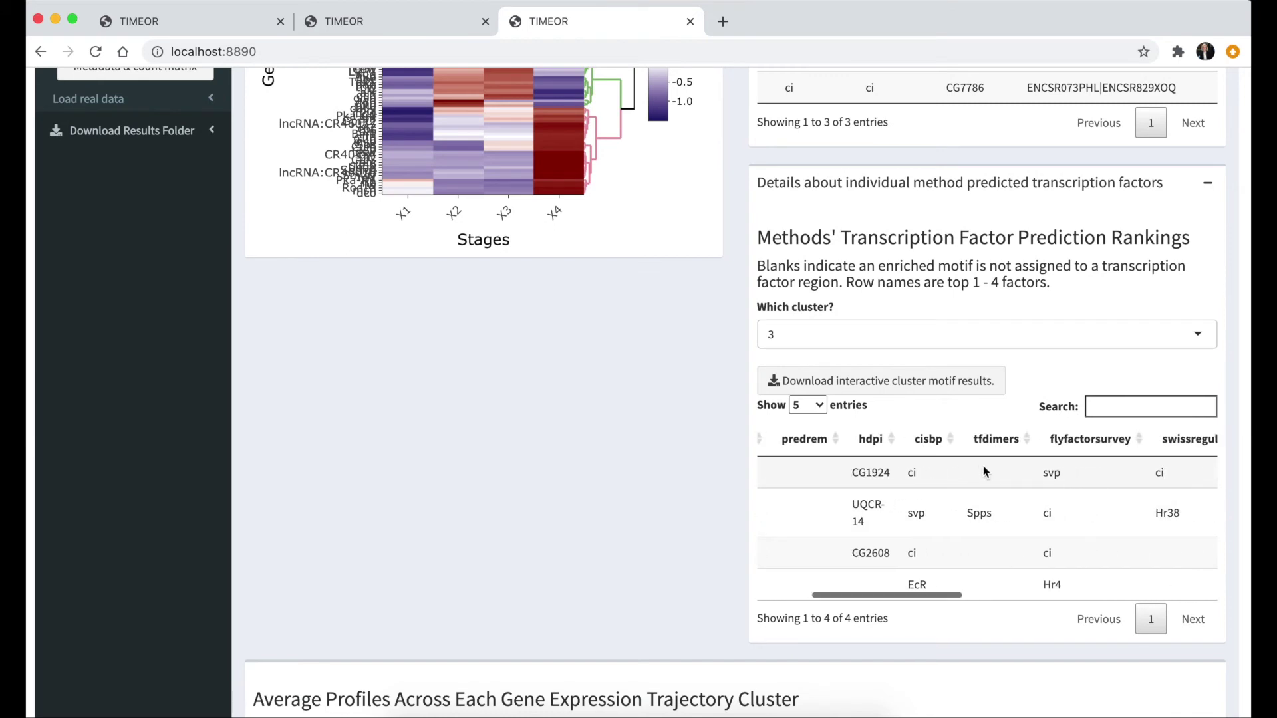
scroll(934, 512, left, 5)
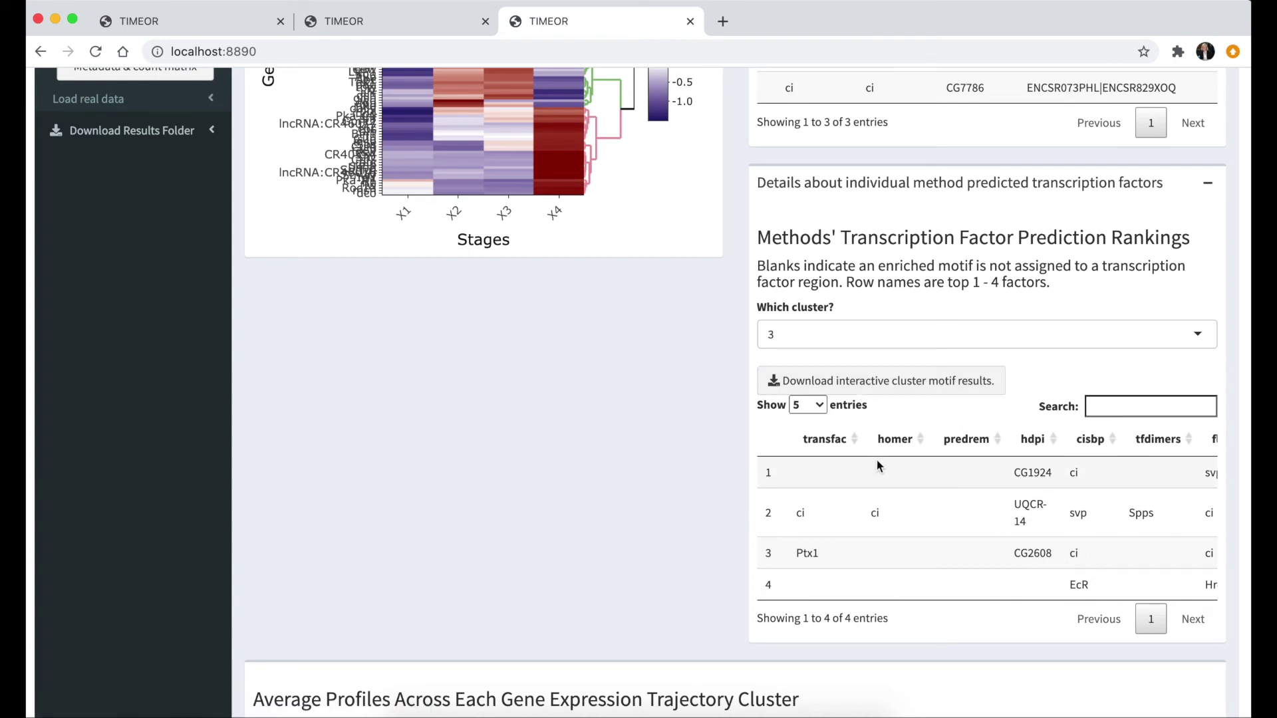
Step: Download cluster 3's interactive motif results, view and close the report, and collapse the individual method details
click(896, 389)
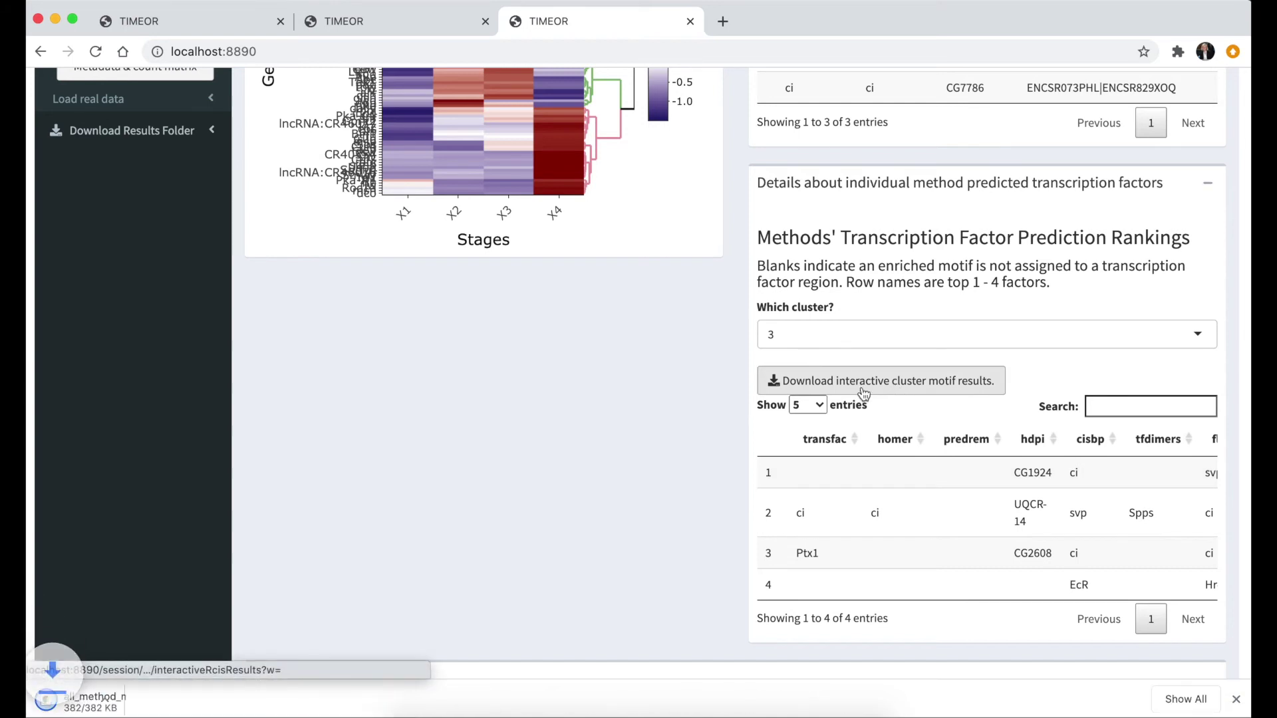
click(117, 704)
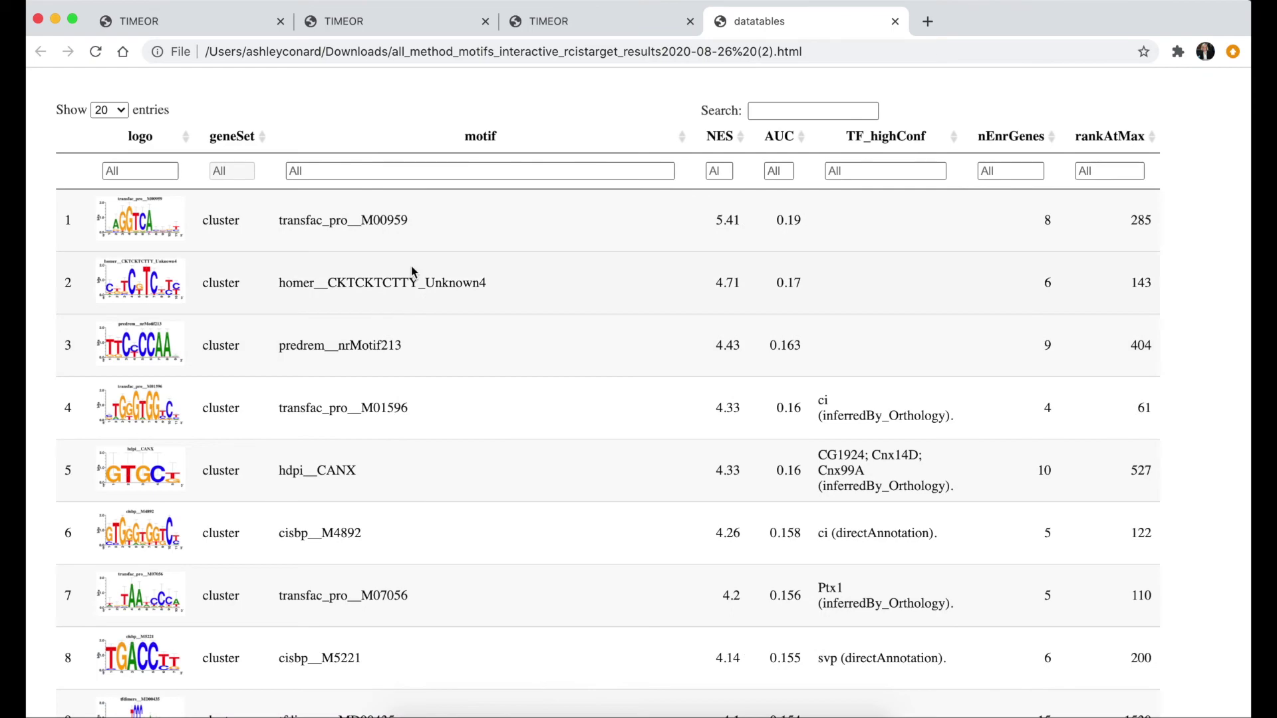
key(super+w)
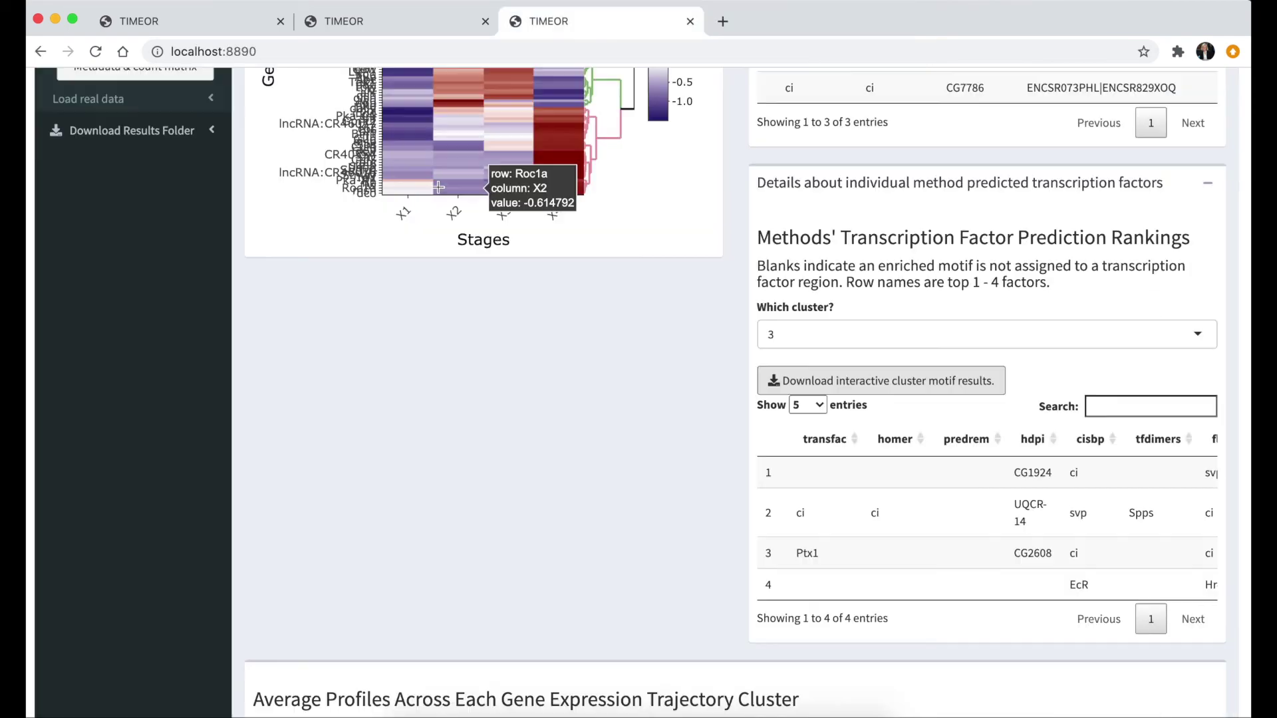
click(1209, 186)
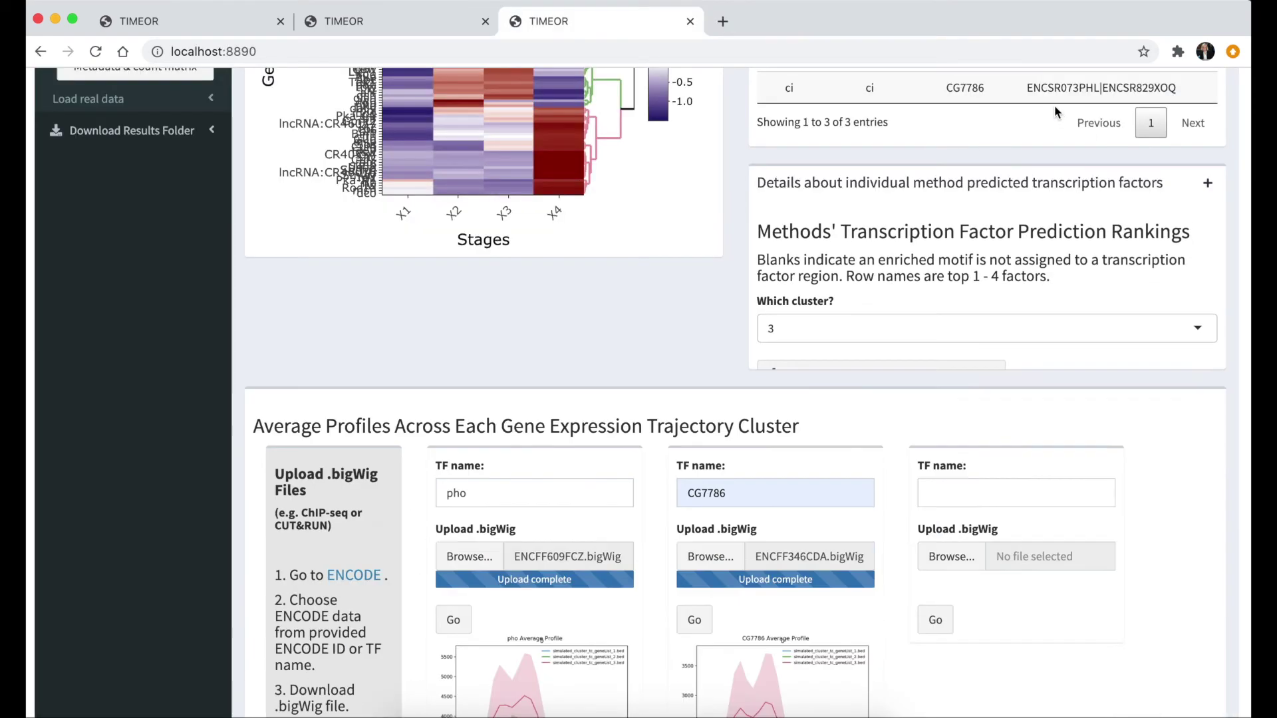
Step: Examine the pho and CG7786 average profiles across the gene expression trajectory clusters alongside the predicted transcription factors table
scroll(1054, 105, up, 2)
scroll(419, 454, down, 2)
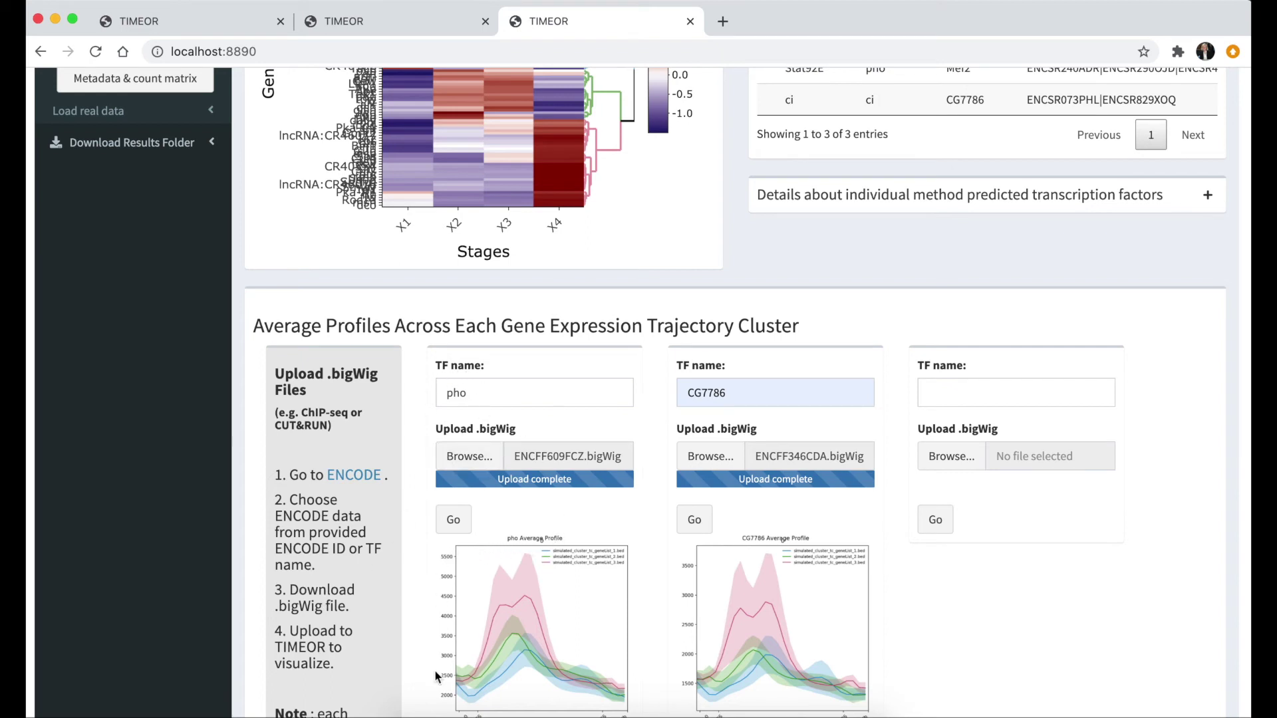
scroll(490, 669, up, 2)
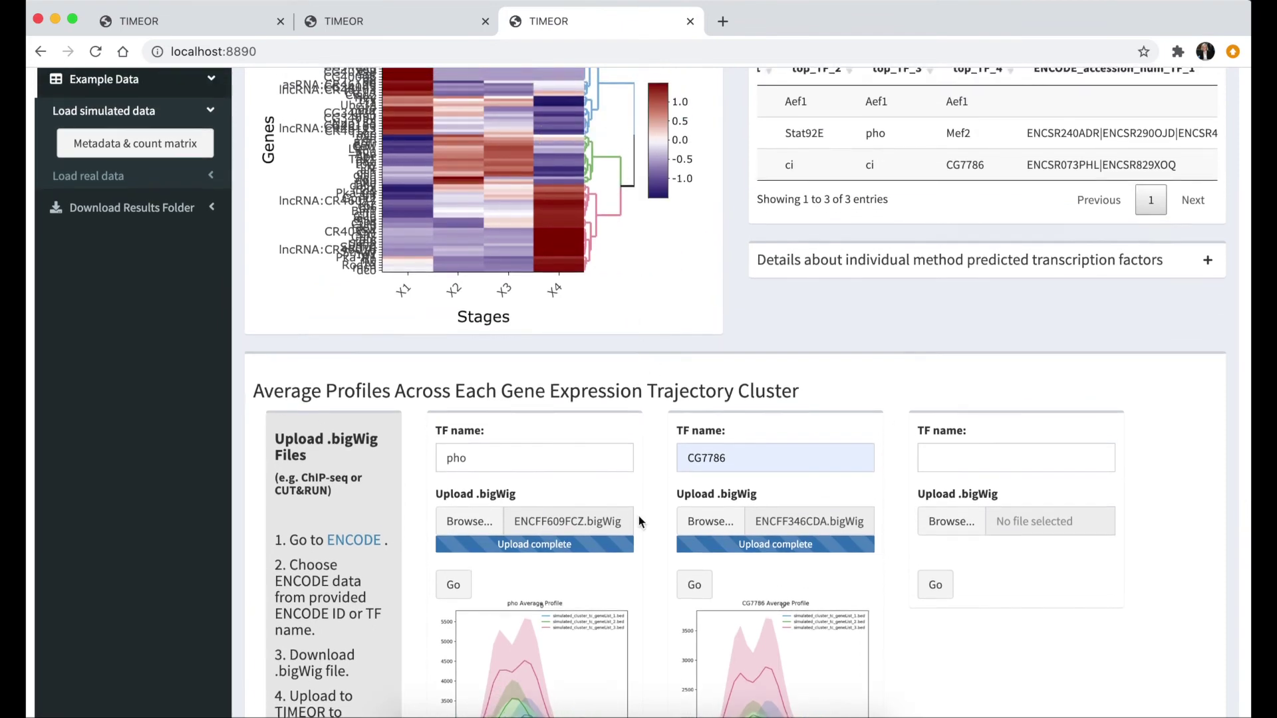
scroll(637, 514, down, 3)
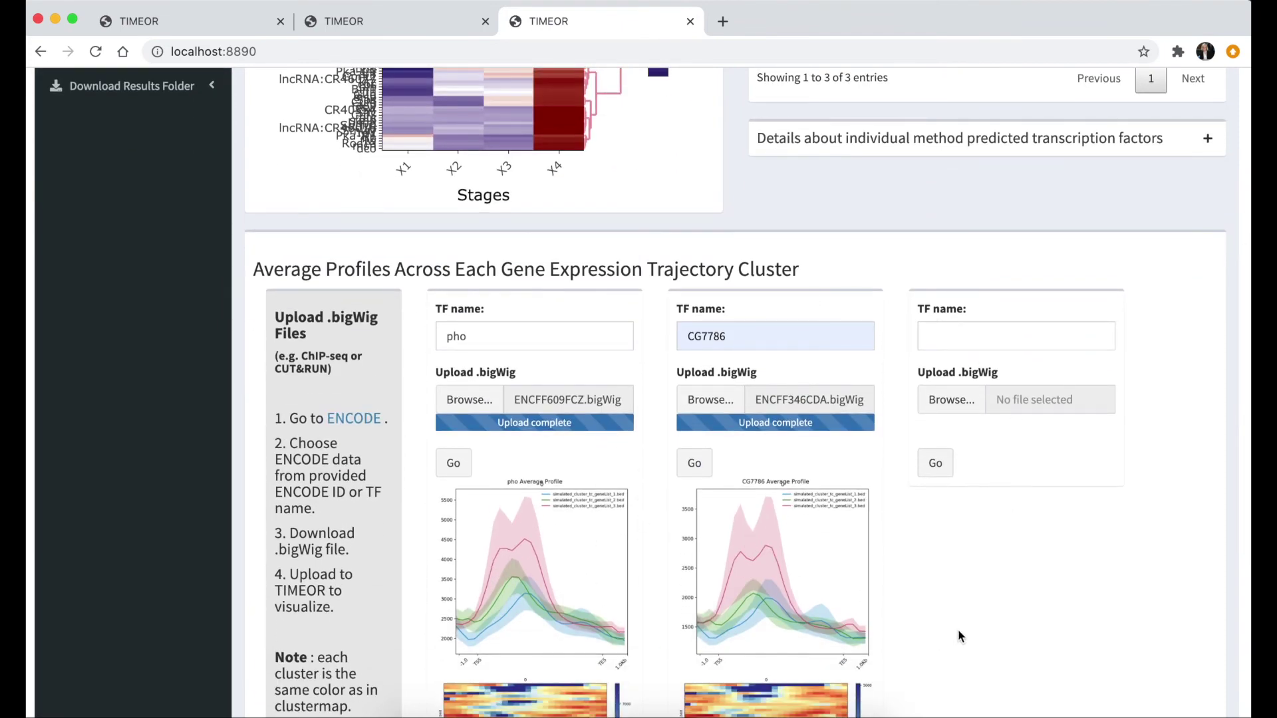
scroll(1009, 554, up, 5)
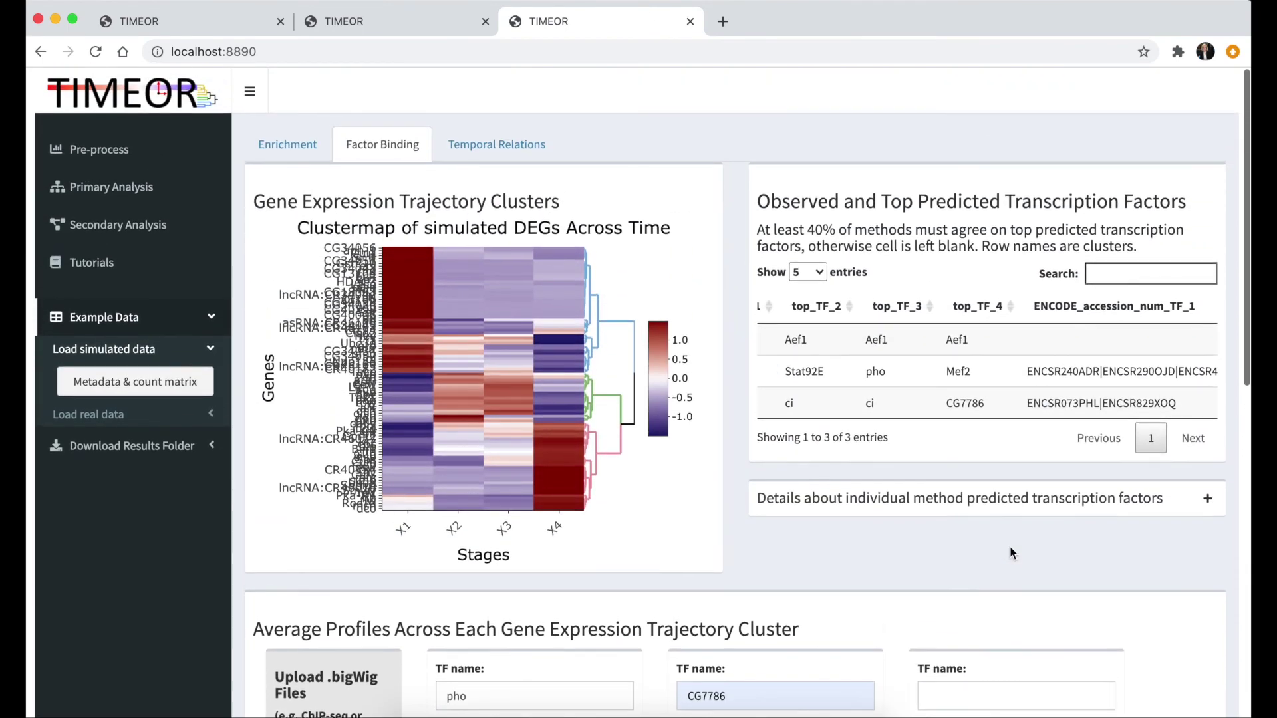
Step: Open the temporal relations page and examine its clustermap, predicted factors table and transcription factor network
click(531, 141)
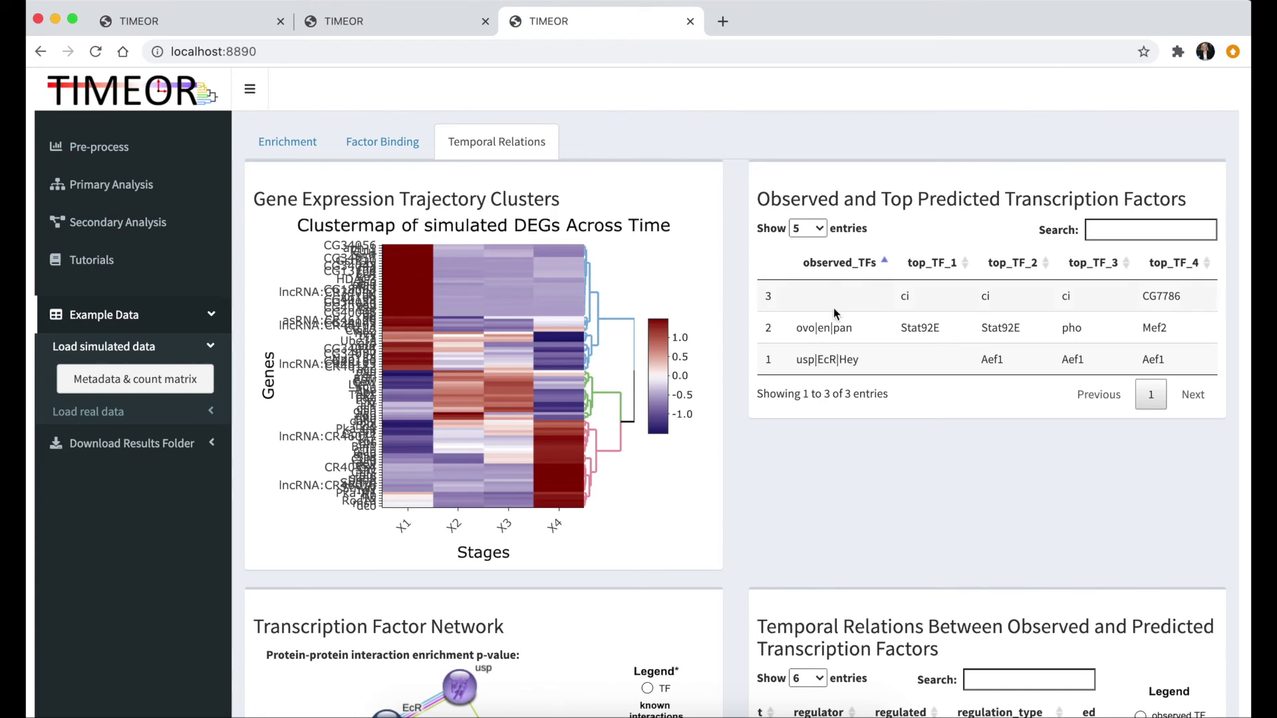
scroll(755, 446, down, 4)
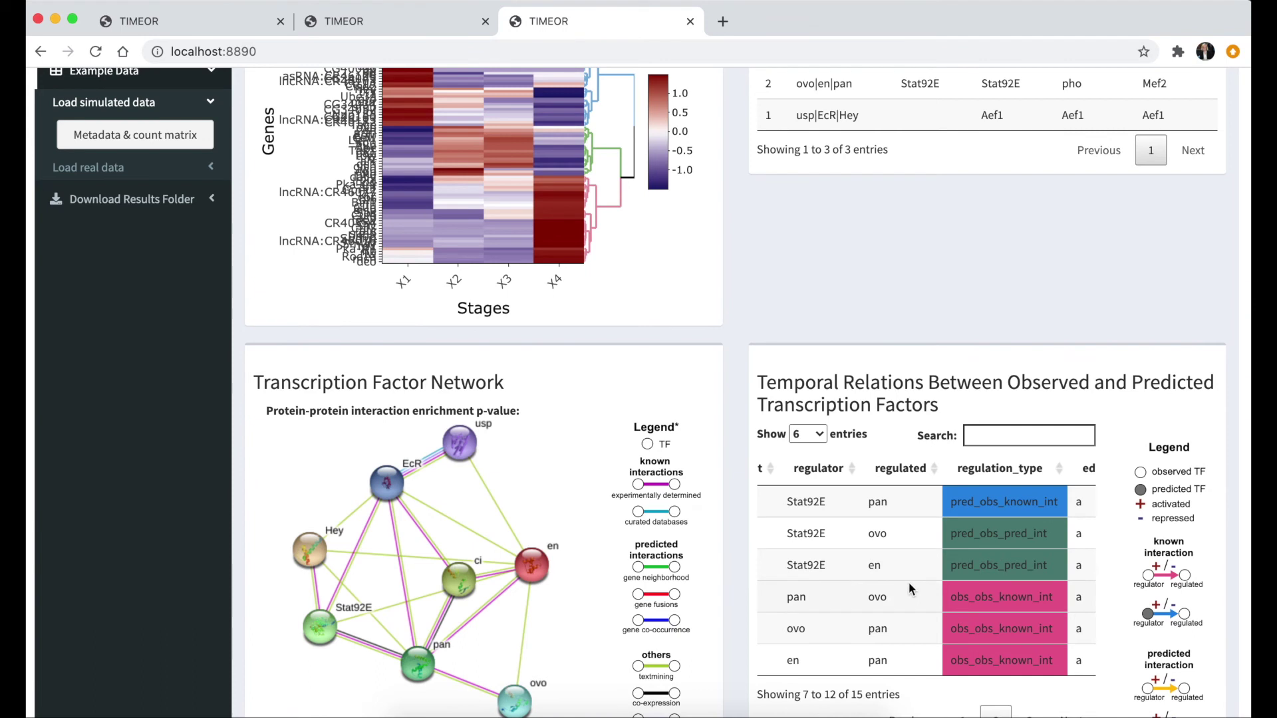
scroll(908, 581, down, 1)
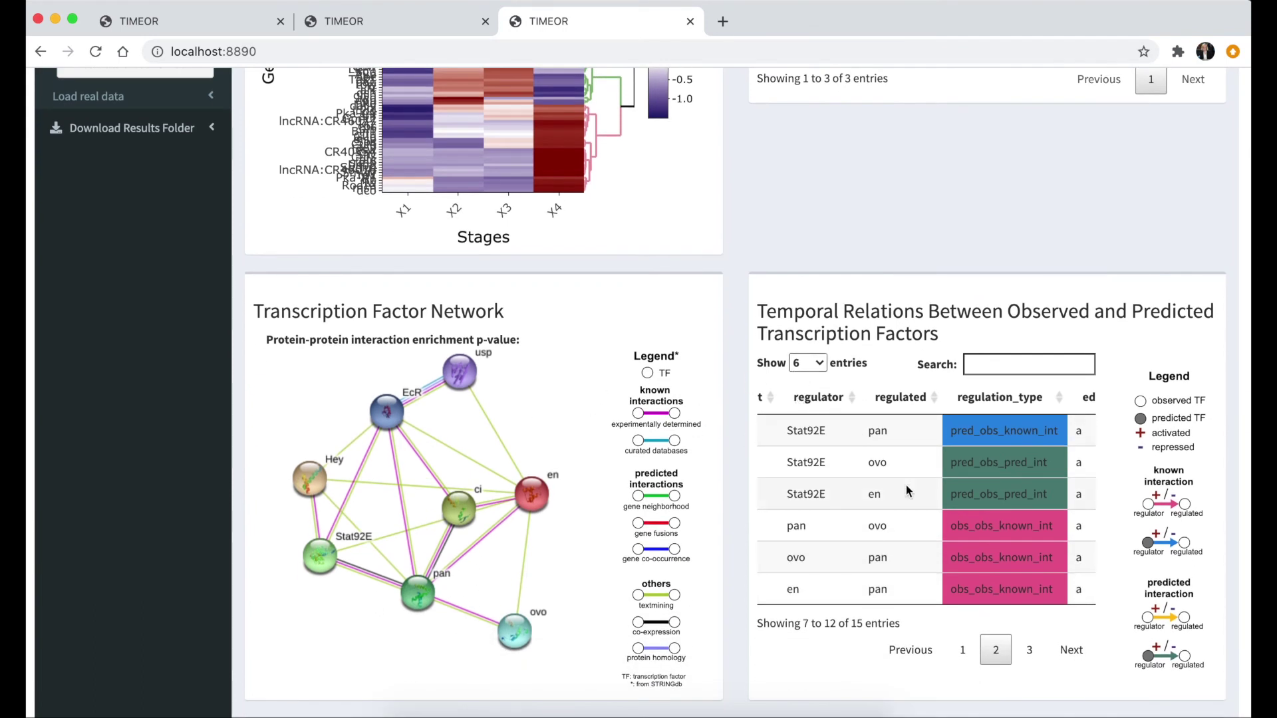
scroll(905, 490, up, 3)
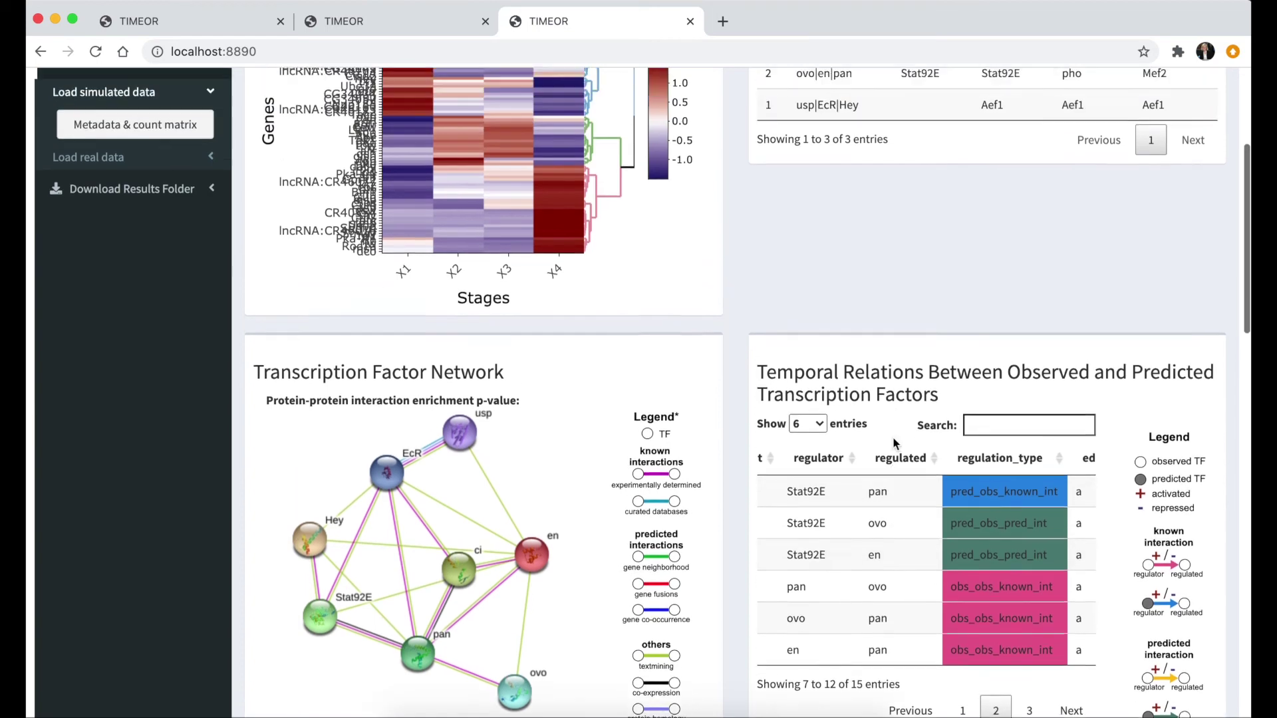
scroll(636, 417, up, 1)
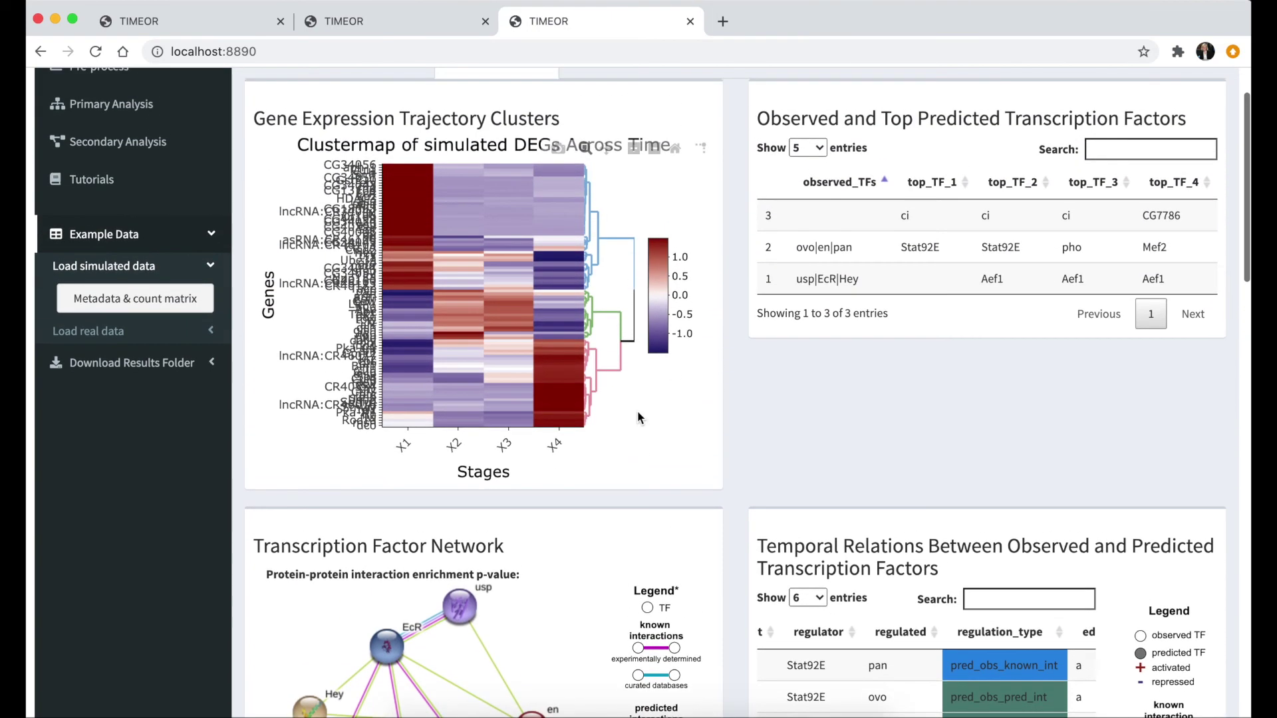
Step: Inspect the temporal relations table between observed and predicted transcription factors and go to its first page
scroll(637, 418, down, 3)
scroll(785, 574, down, 2)
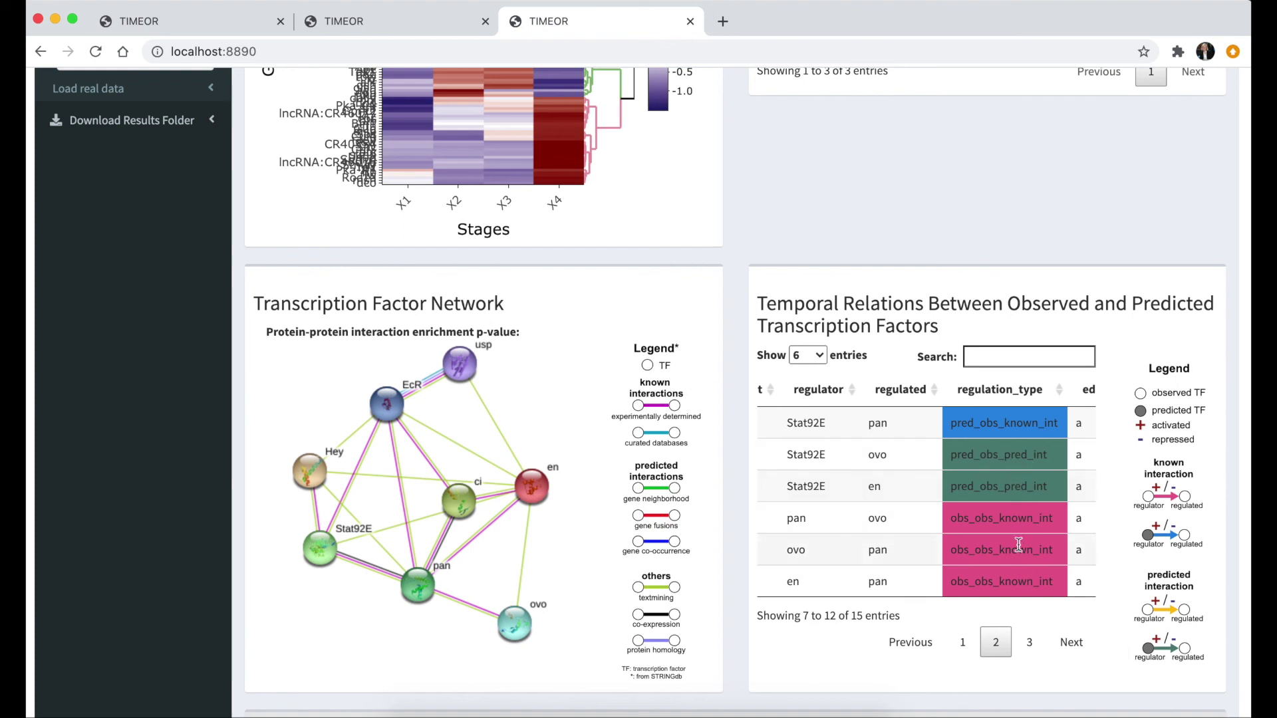
click(962, 641)
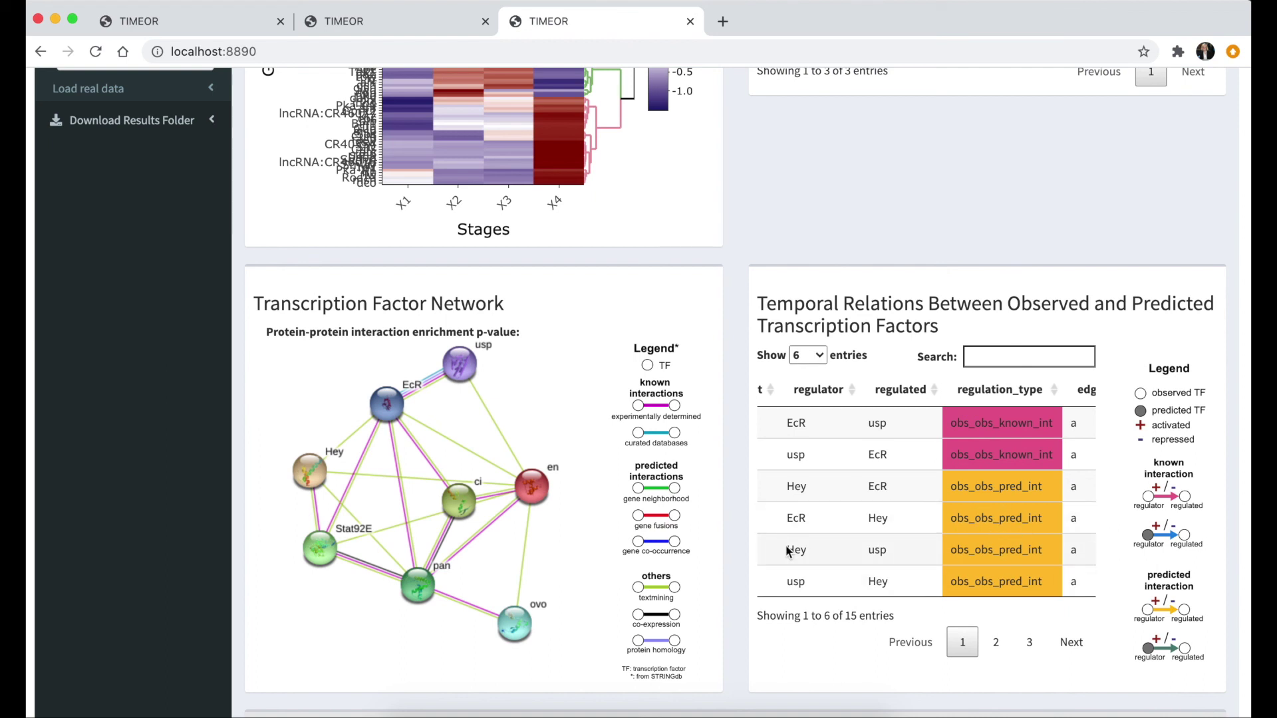
Step: Look through the Network Customization section and its embedded STRING search for multiple proteins, including the list of names field
scroll(786, 551, down, 1)
scroll(821, 465, down, 5)
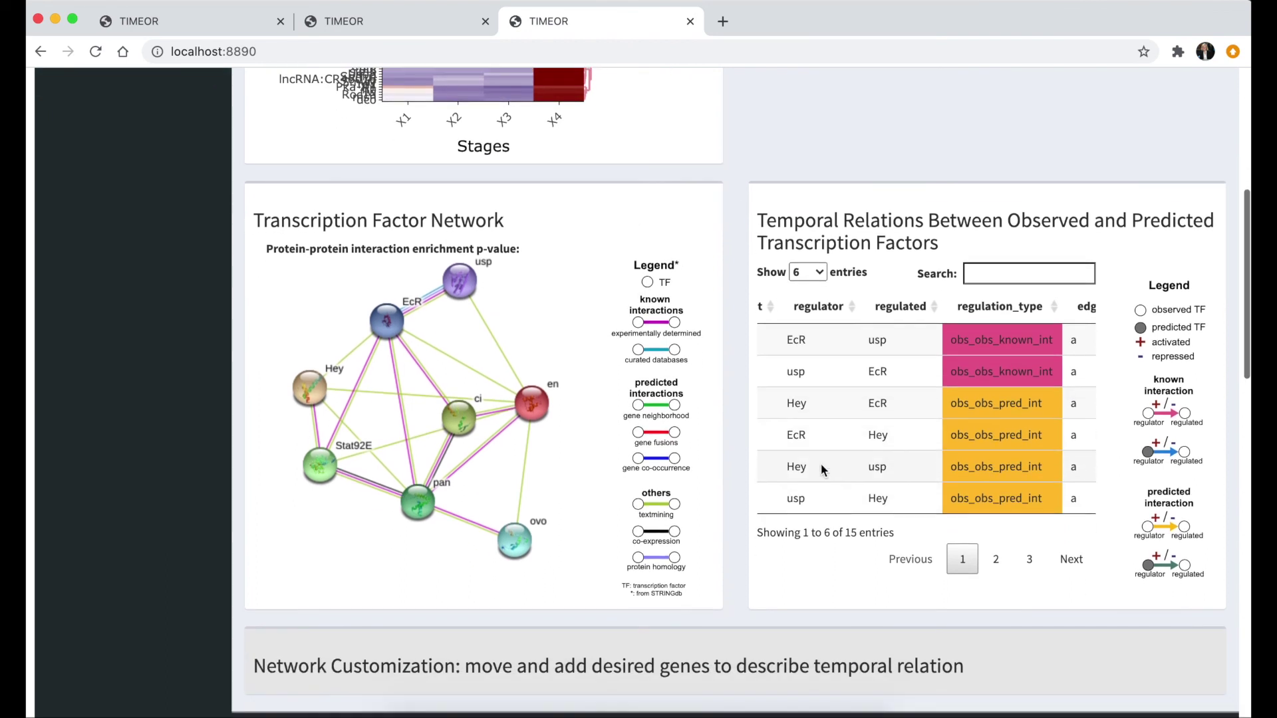
scroll(821, 464, down, 5)
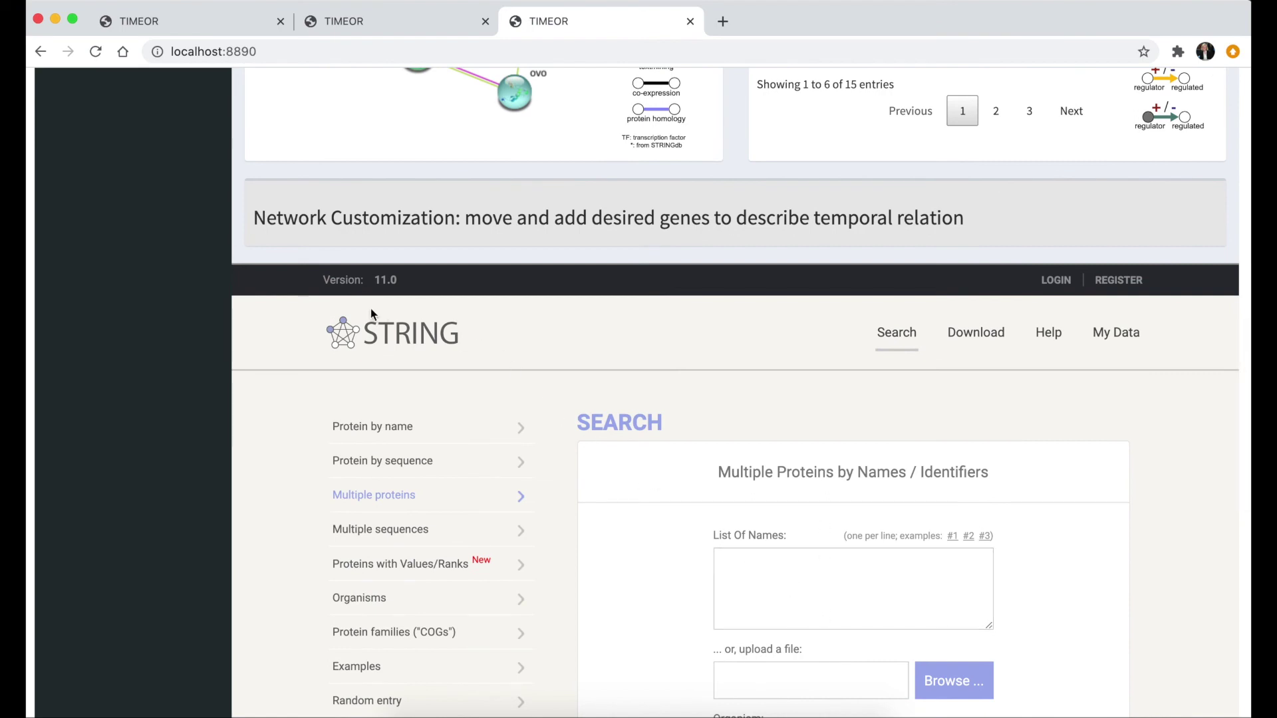
click(767, 591)
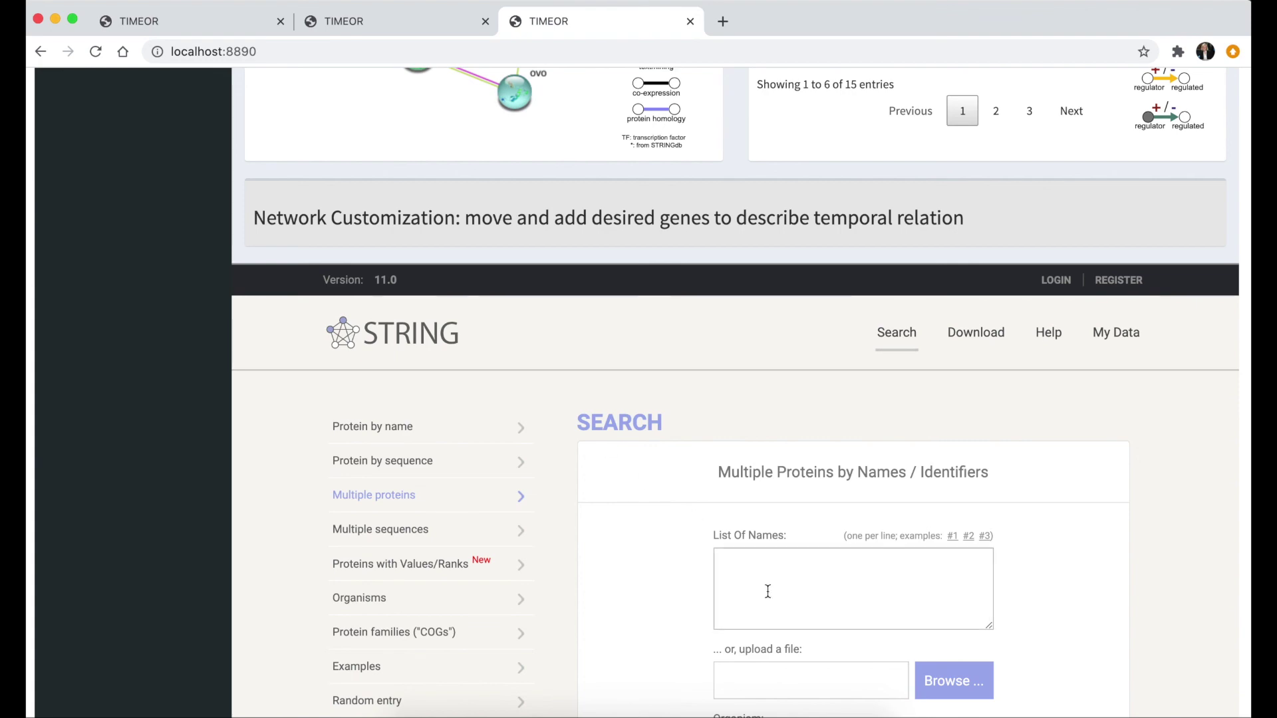
scroll(768, 588, down, 3)
Step: Expand the results folder download options
scroll(767, 589, up, 15)
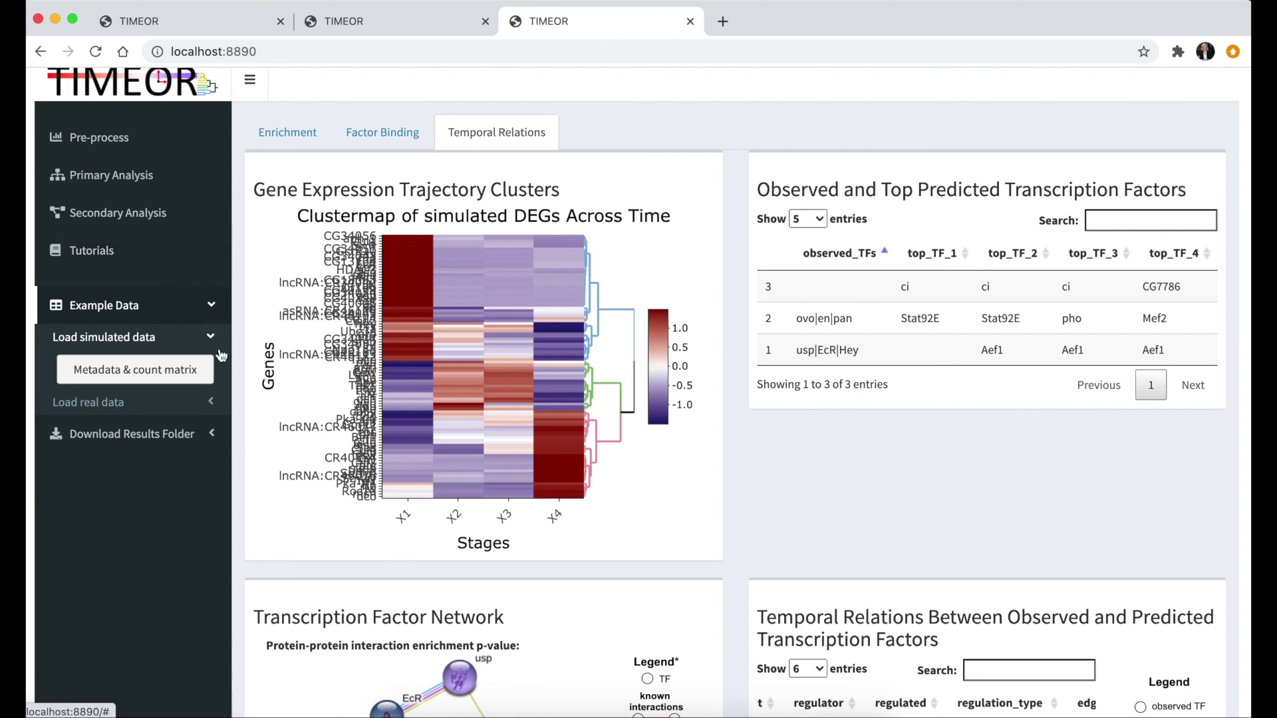
click(218, 436)
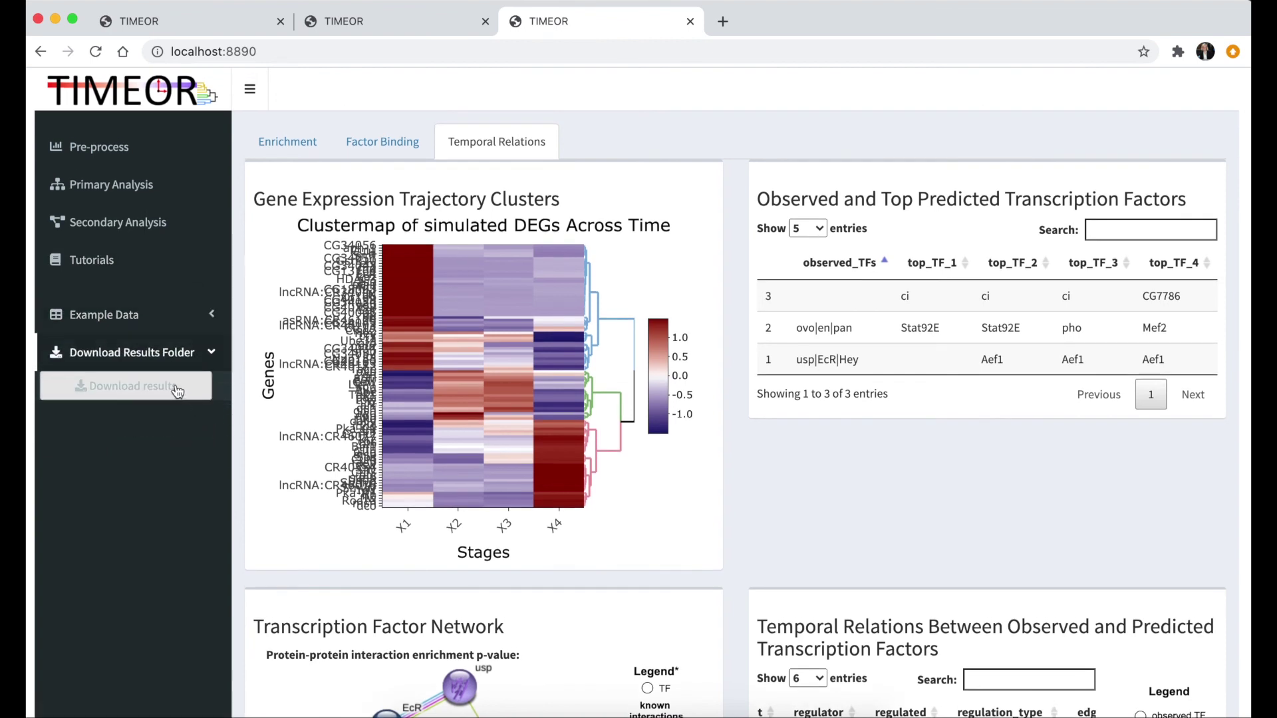